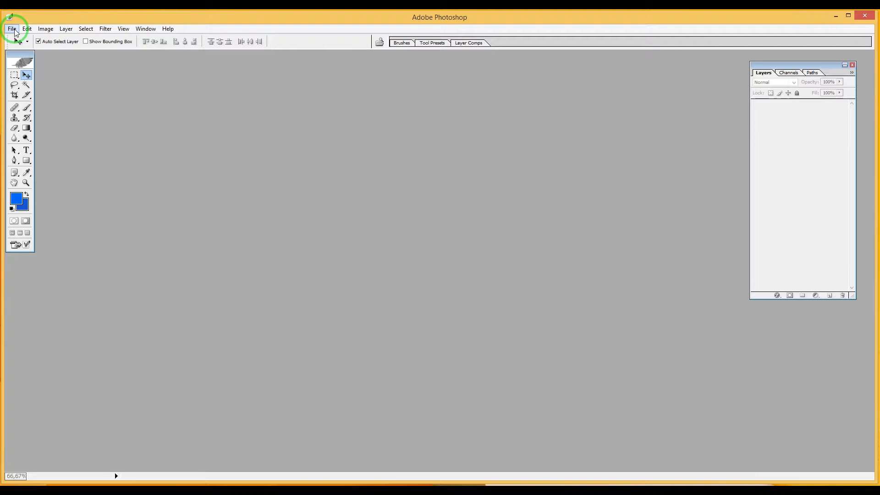
Create a new blank document 1280 pixels wide and 720 pixels high.
{"action": "left_click", "coordinate": [13, 29]}
{"action": "left_click", "coordinate": [23, 39]}
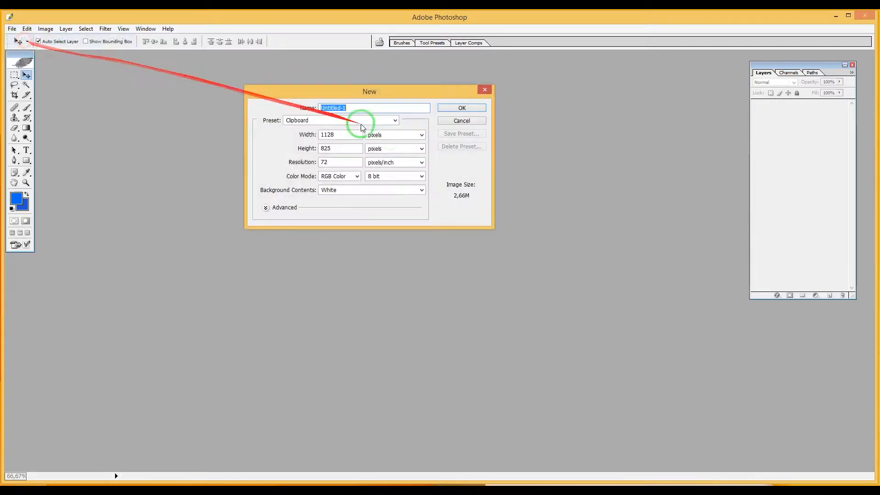
{"action": "left_click_drag", "start_coordinate": [342, 135], "coordinate": [317, 133]}
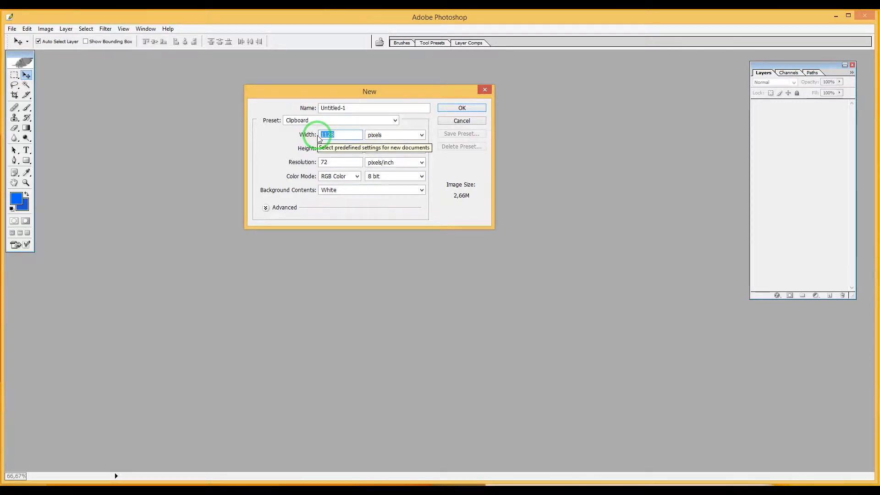
{"action": "type", "text": "12"}
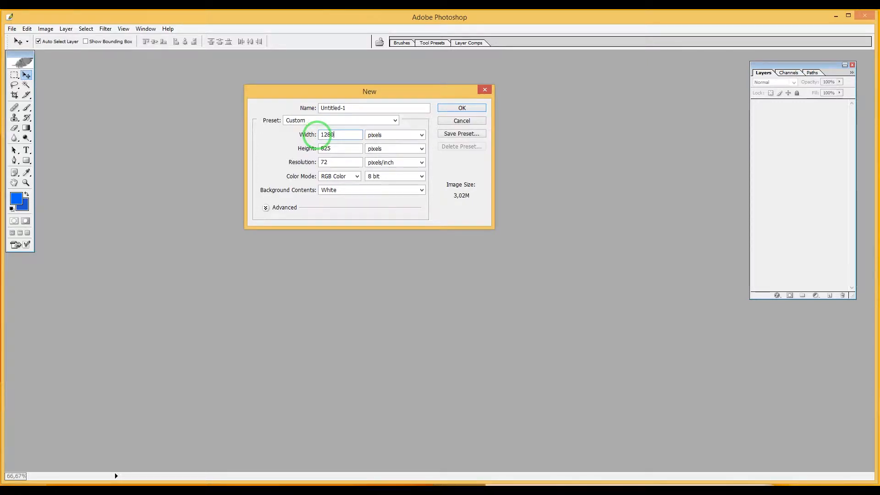
{"action": "left_click_drag", "start_coordinate": [331, 149], "coordinate": [258, 153]}
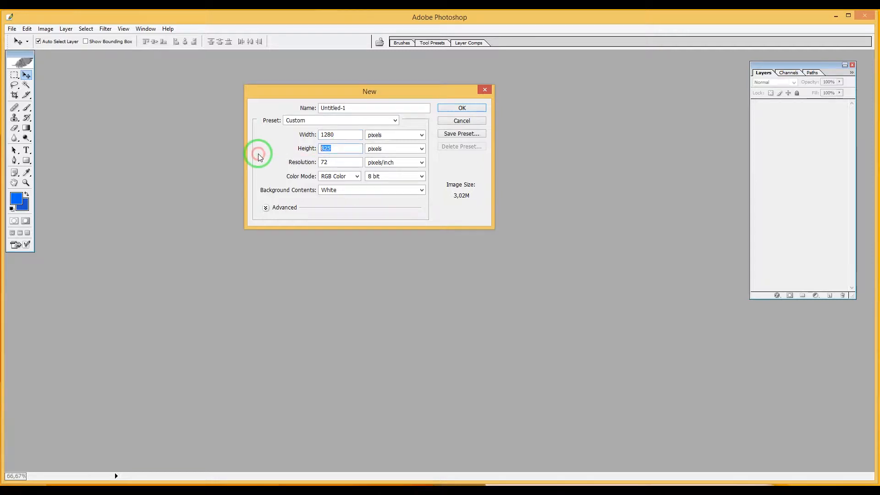
{"action": "type", "text": "720"}
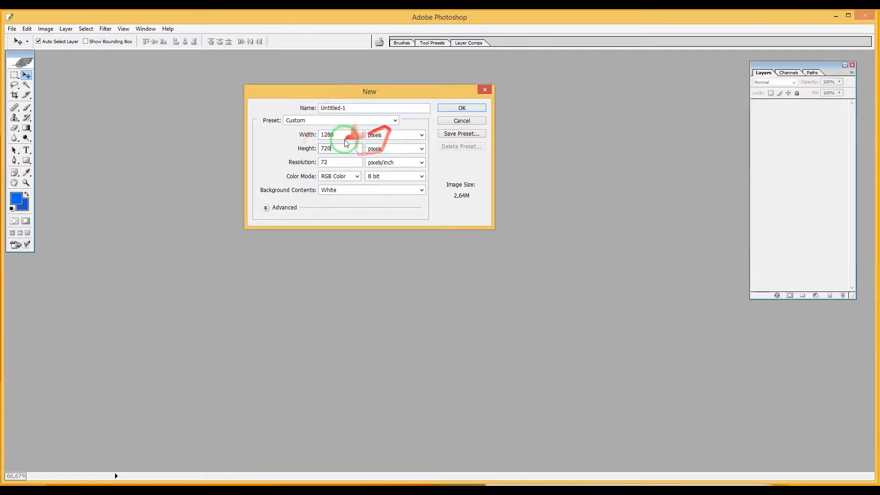
{"action": "key", "text": "Return"}
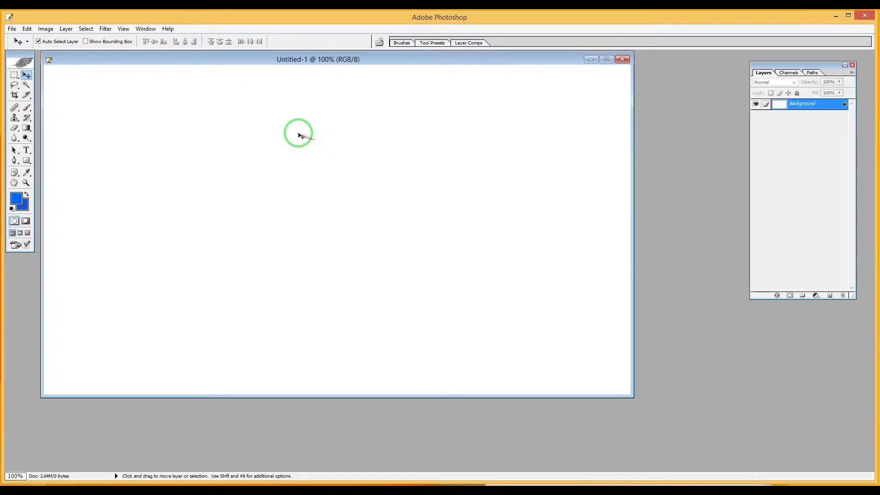
Open the afghanistan-iraq-deaths JPEG from the youtube banners folder and copy the whole image into the Untitled-1 document.
{"action": "left_click", "coordinate": [294, 484]}
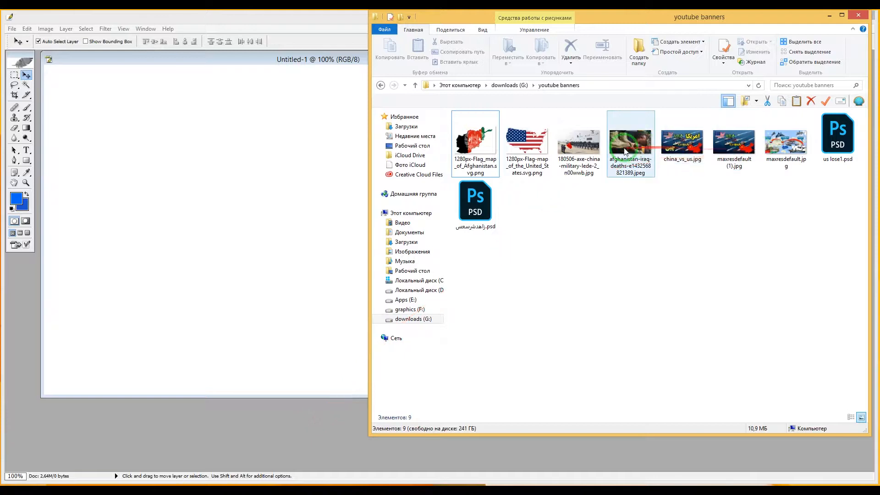
{"action": "left_click_drag", "start_coordinate": [624, 152], "coordinate": [173, 239]}
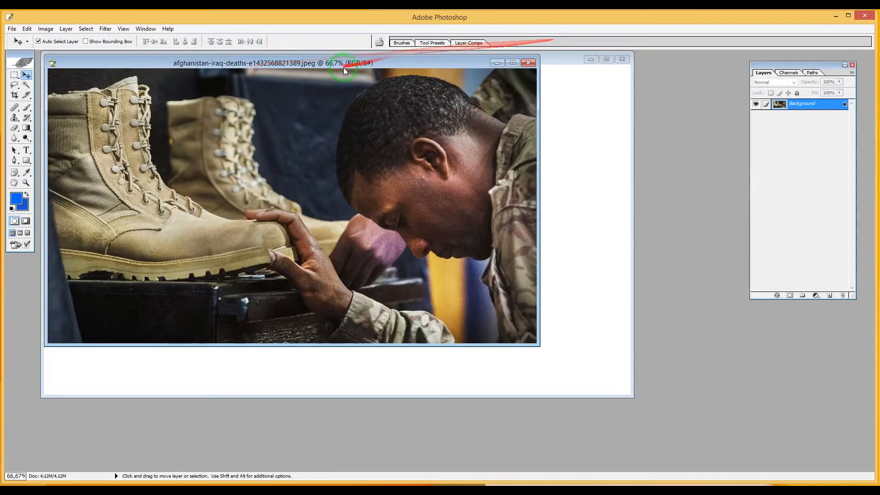
{"action": "left_click", "coordinate": [416, 72]}
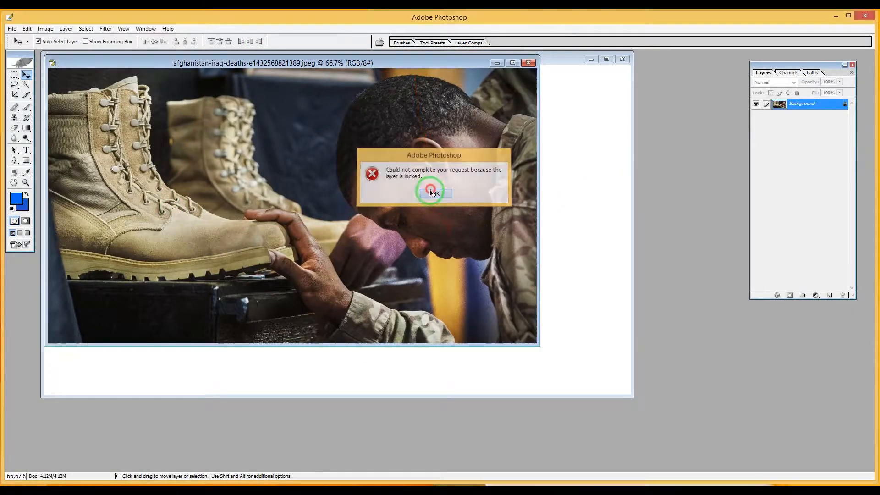
{"action": "left_click", "coordinate": [431, 193]}
{"action": "key", "text": "ctrl+a"}
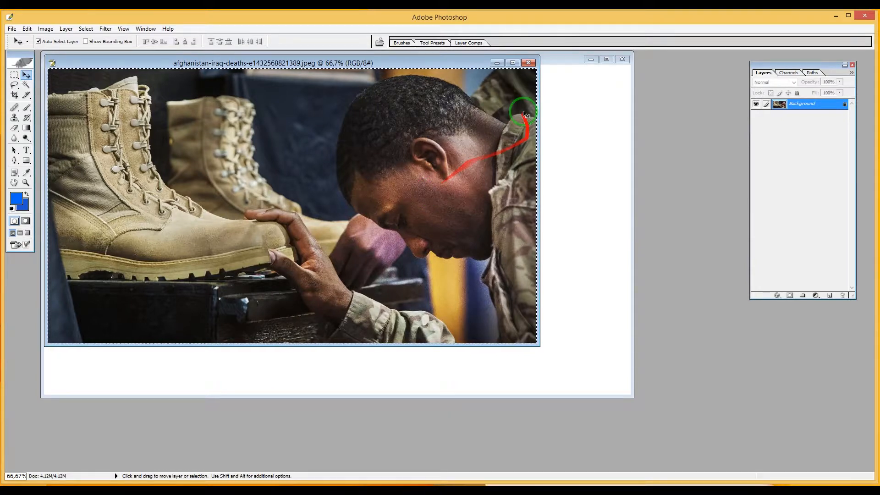
{"action": "left_click", "coordinate": [497, 63]}
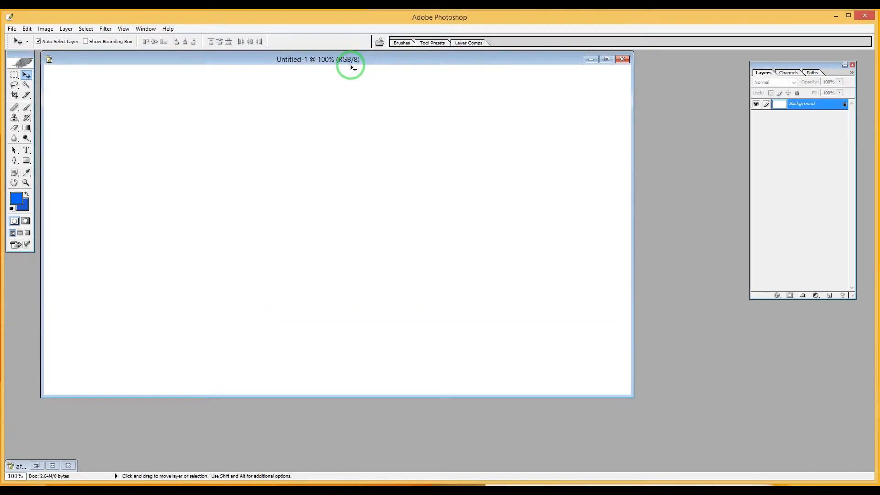
{"action": "key", "text": "ctrl+v"}
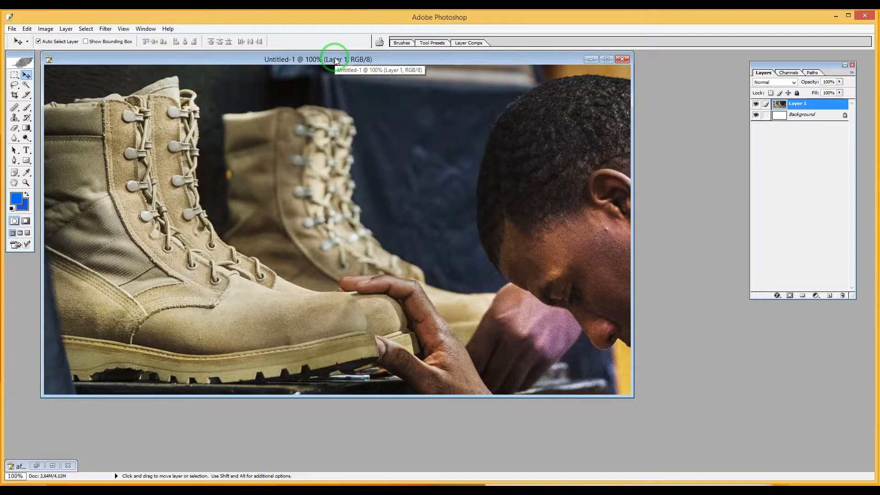
Maximize the document and scale the pasted soldier photo proportionally so it fits the canvas from edge to edge.
{"action": "double_click", "coordinate": [387, 56]}
{"action": "key", "text": "ctrl+t"}
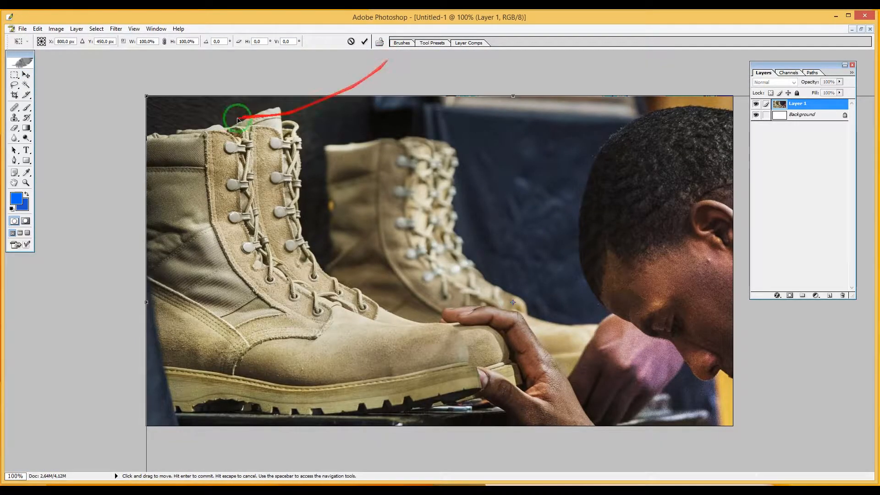
{"action": "left_click_drag", "start_coordinate": [147, 96], "coordinate": [232, 144]}
{"action": "left_click_drag", "start_coordinate": [288, 181], "coordinate": [203, 133]}
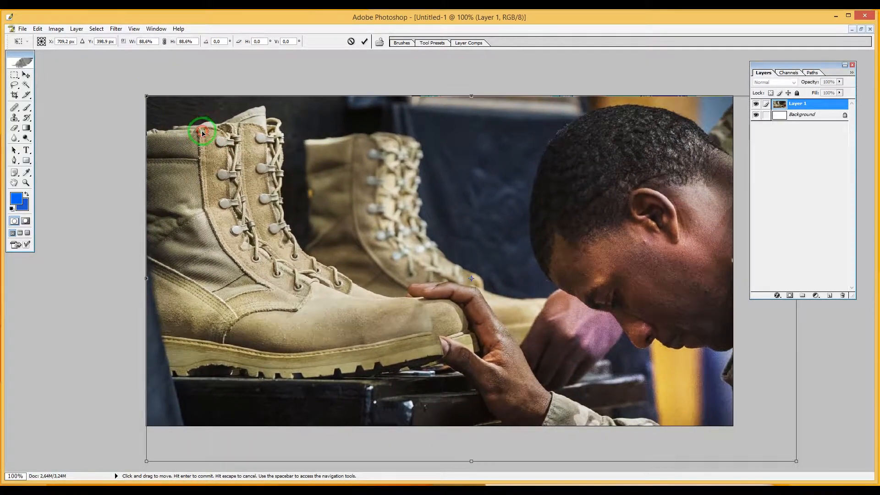
{"action": "left_click_drag", "start_coordinate": [145, 461], "coordinate": [171, 436]}
{"action": "left_click_drag", "start_coordinate": [295, 319], "coordinate": [311, 275]}
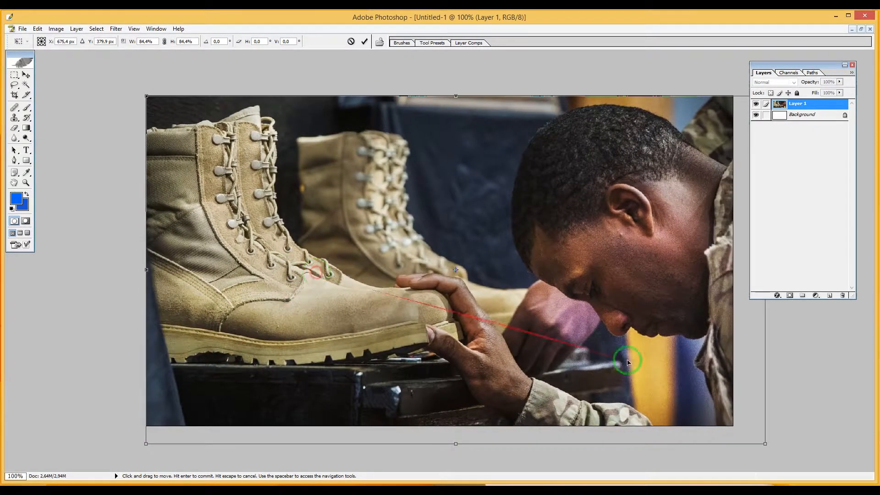
{"action": "left_click_drag", "start_coordinate": [765, 443], "coordinate": [735, 428]}
{"action": "double_click", "coordinate": [178, 319]}
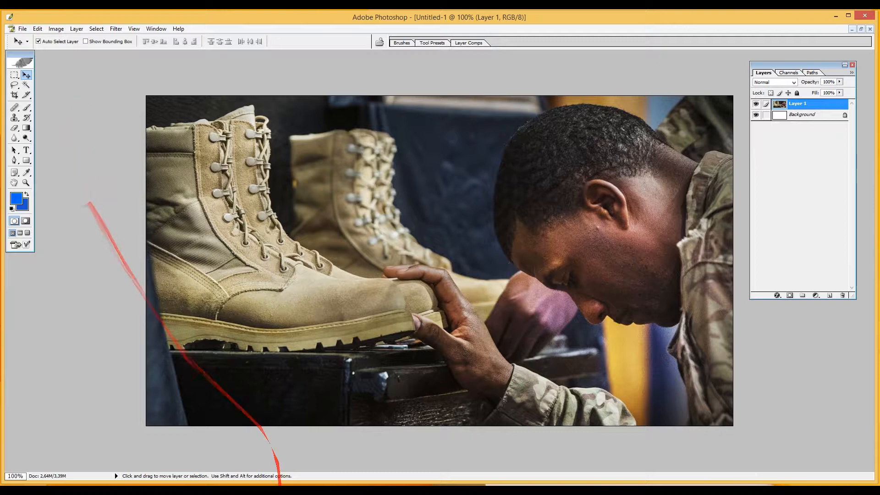
Open 1280px-Flag-map_of_the_United_States.svg.png from the youtube banners folder and copy the whole image into the Untitled-1 document.
{"action": "left_click", "coordinate": [277, 489]}
{"action": "left_click_drag", "start_coordinate": [527, 143], "coordinate": [167, 246]}
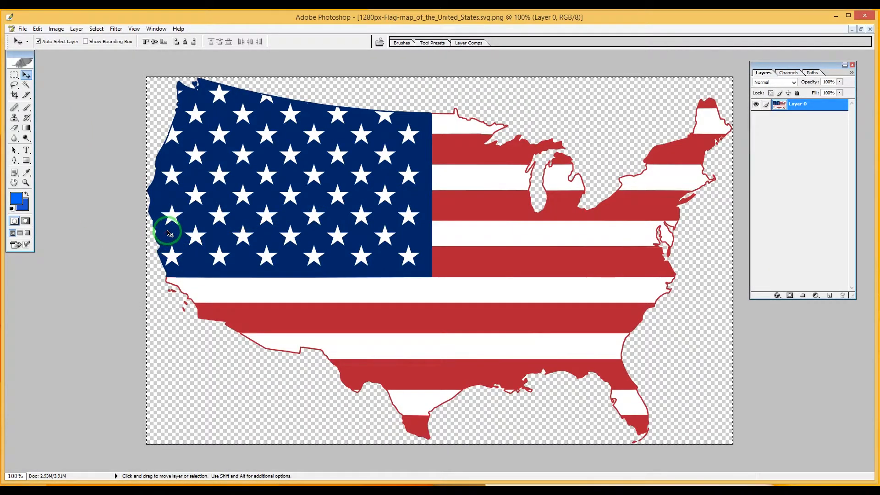
{"action": "key", "text": "ctrl+a"}
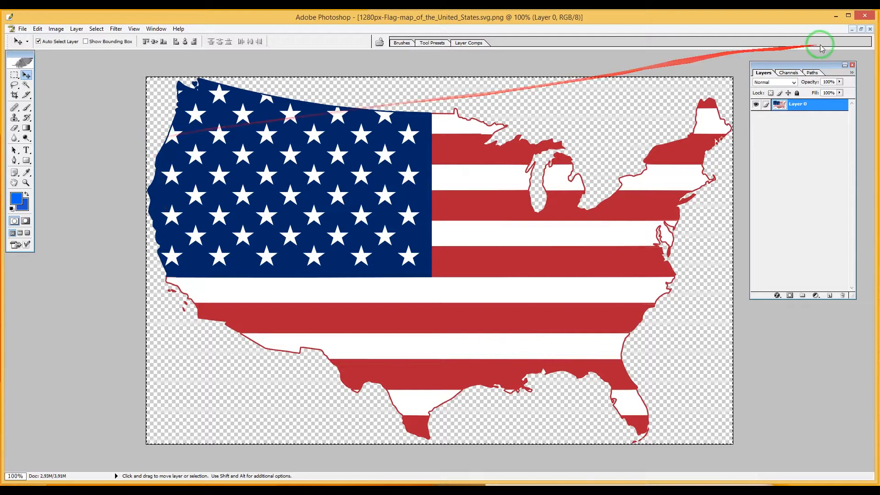
{"action": "left_click", "coordinate": [869, 29]}
{"action": "key", "text": "ctrl+v"}
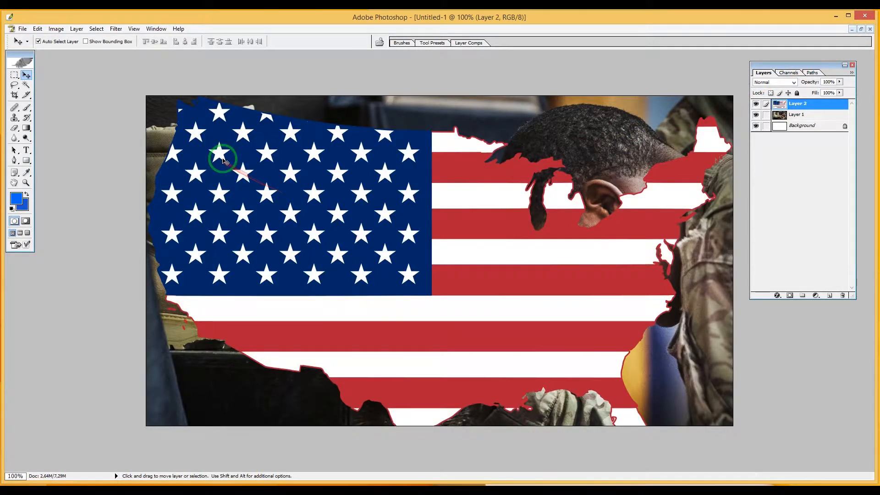
Scale the United States flag map to about 31.5% and place it in the canvas's upper-left corner above the boots.
{"action": "key", "text": "ctrl+t"}
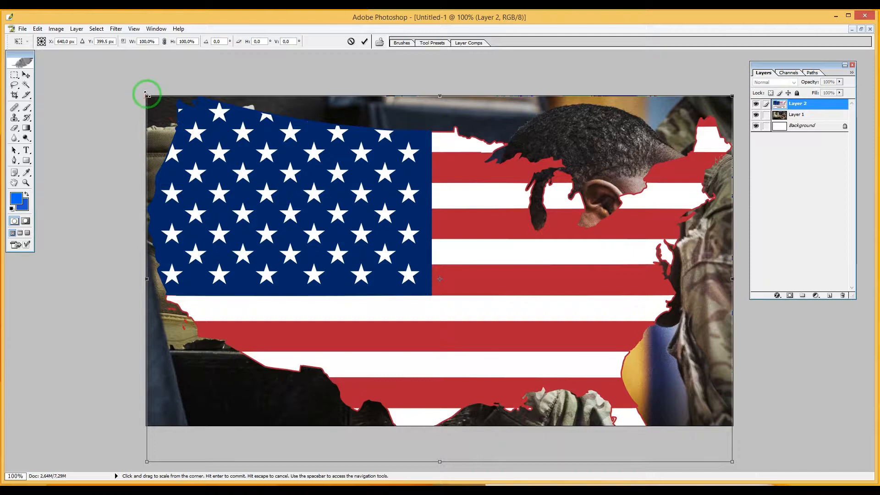
{"action": "left_click_drag", "start_coordinate": [150, 101], "coordinate": [346, 213]}
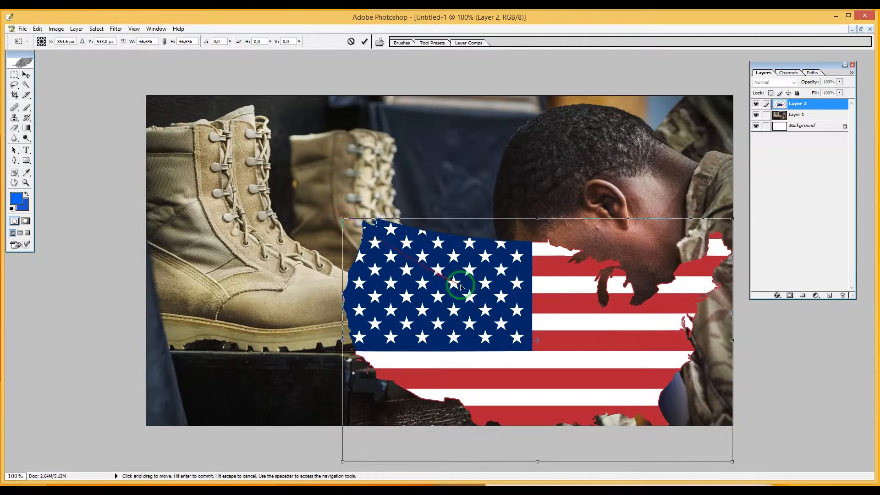
{"action": "left_click_drag", "start_coordinate": [442, 290], "coordinate": [253, 172]}
{"action": "left_click_drag", "start_coordinate": [155, 101], "coordinate": [346, 216]}
{"action": "left_click_drag", "start_coordinate": [413, 271], "coordinate": [235, 165]}
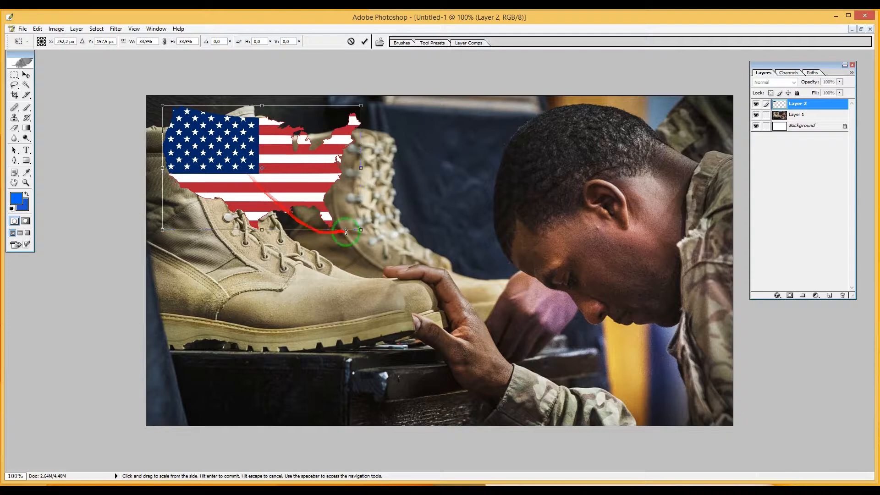
{"action": "left_click_drag", "start_coordinate": [362, 229], "coordinate": [346, 219]}
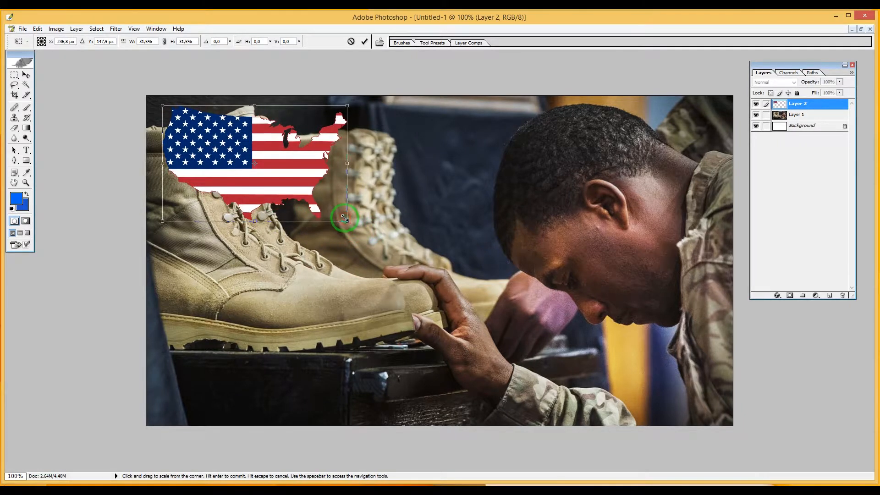
{"action": "key", "text": "Return"}
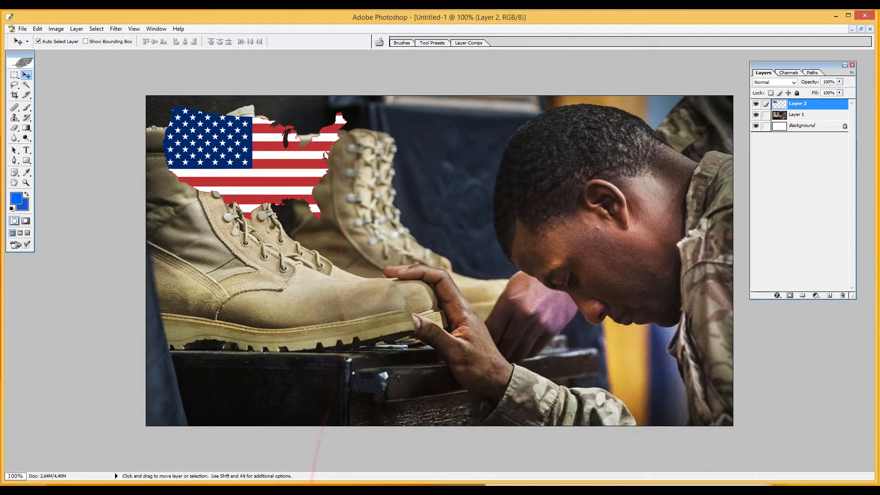
Open 1280px-Flag_map_of_Afghanistan.svg.png from the youtube banners folder and copy the whole image into the Untitled-1 document.
{"action": "left_click", "coordinate": [321, 490]}
{"action": "left_click", "coordinate": [488, 145]}
{"action": "double_click", "coordinate": [487, 145]}
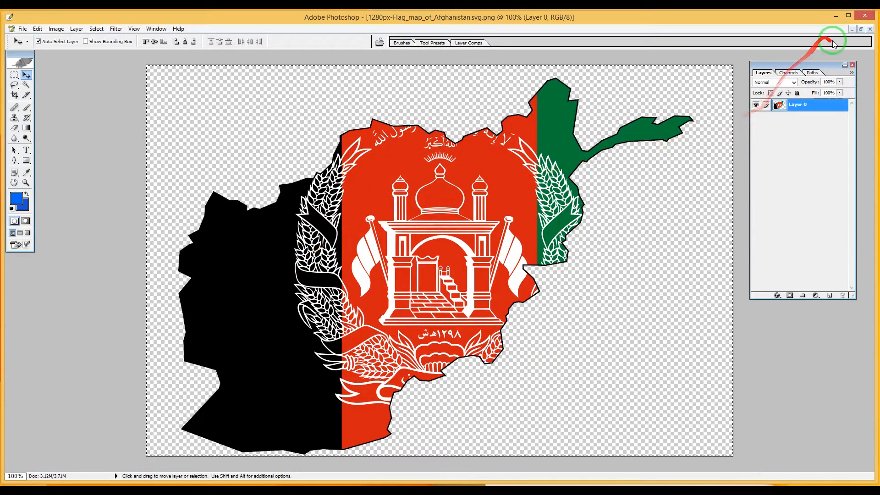
{"action": "left_click", "coordinate": [870, 29]}
{"action": "key", "text": "ctrl+v"}
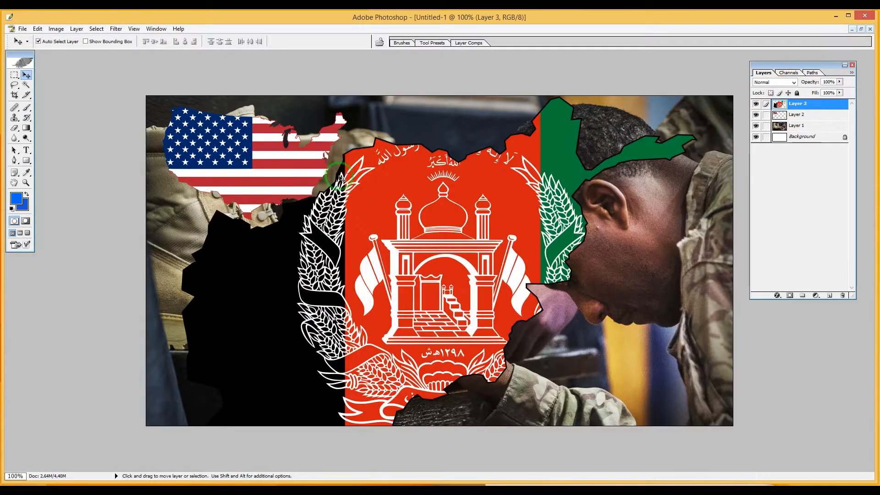
Scale the Afghanistan flag map to about 28.8% and place it in the canvas's upper-right corner over the soldier's head.
{"action": "key", "text": "ctrl+t"}
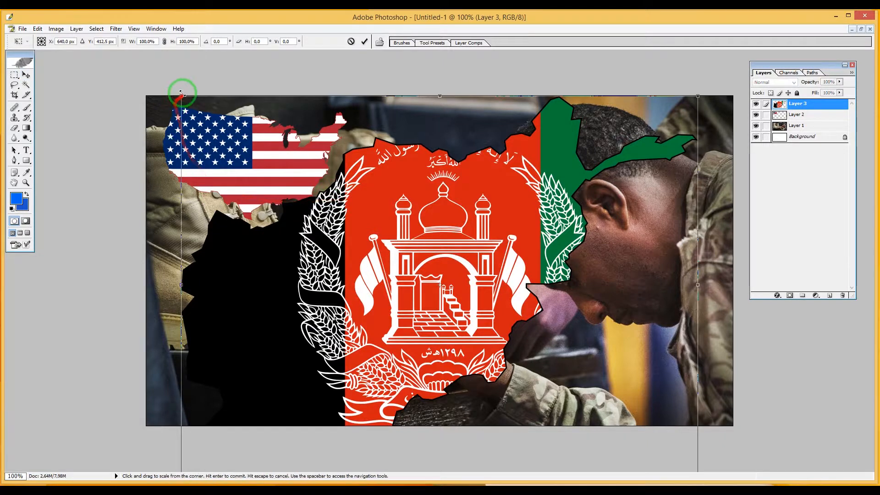
{"action": "left_click_drag", "start_coordinate": [182, 93], "coordinate": [531, 313]}
{"action": "left_click_drag", "start_coordinate": [576, 402], "coordinate": [594, 169]}
{"action": "left_click_drag", "start_coordinate": [529, 244], "coordinate": [567, 214]}
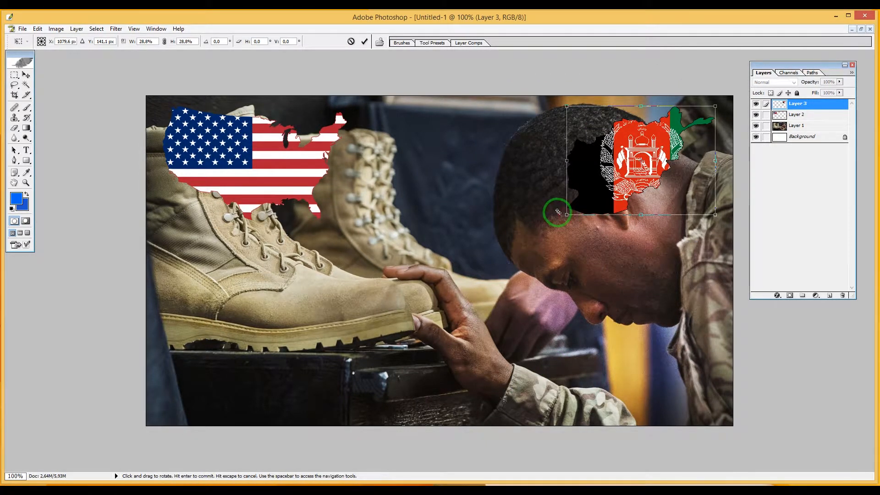
{"action": "key", "text": "Return"}
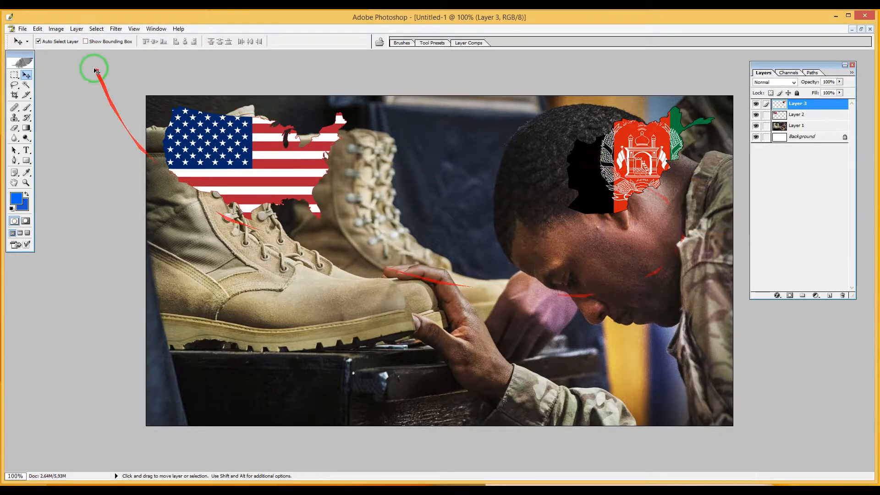
Open the blending options for the Afghanistan map layer and enable a Stroke effect, keeping the map in view.
{"action": "left_click", "coordinate": [77, 29]}
{"action": "left_click", "coordinate": [124, 84]}
{"action": "left_click", "coordinate": [231, 83]}
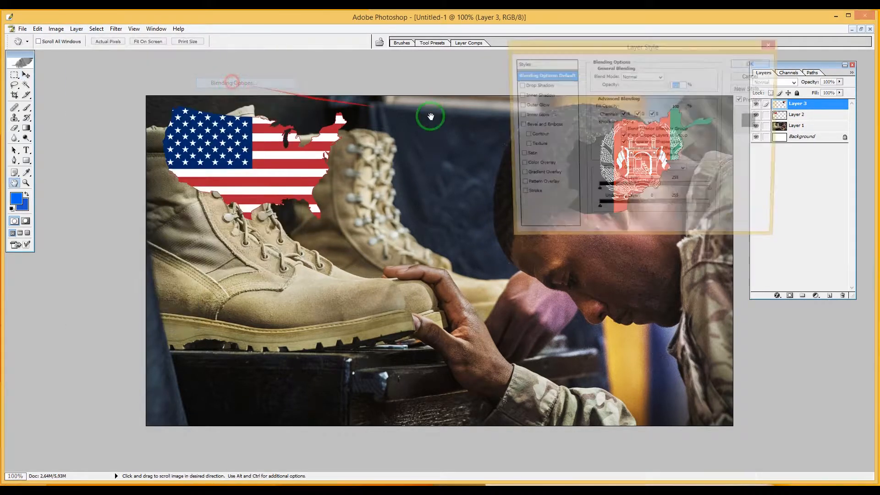
{"action": "left_click_drag", "start_coordinate": [658, 42], "coordinate": [421, 217]}
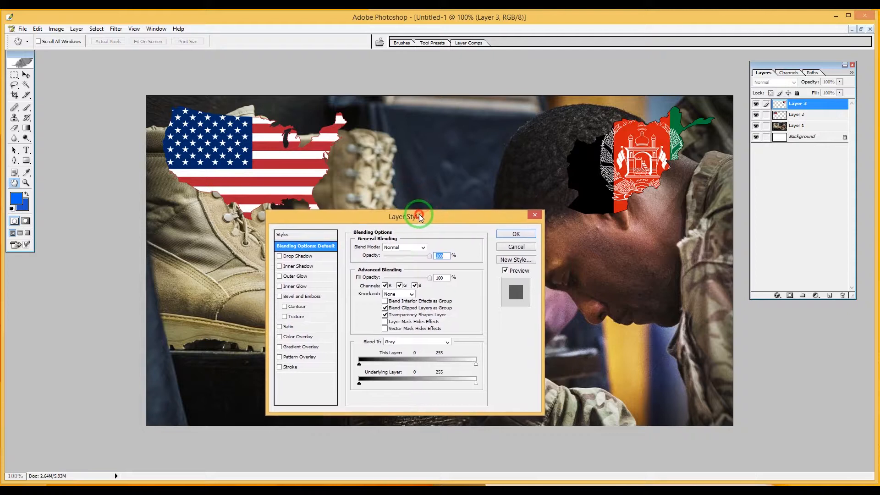
{"action": "left_click", "coordinate": [292, 368]}
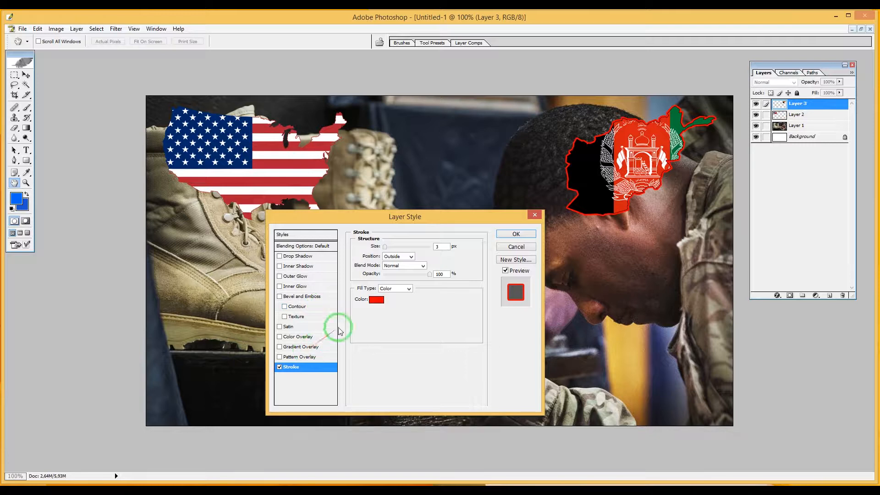
Set the Afghanistan map's stroke colour to white (FFFFFF), thicken the outline and apply the layer style.
{"action": "left_click", "coordinate": [377, 299]}
{"action": "left_click_drag", "start_coordinate": [375, 225], "coordinate": [323, 192]}
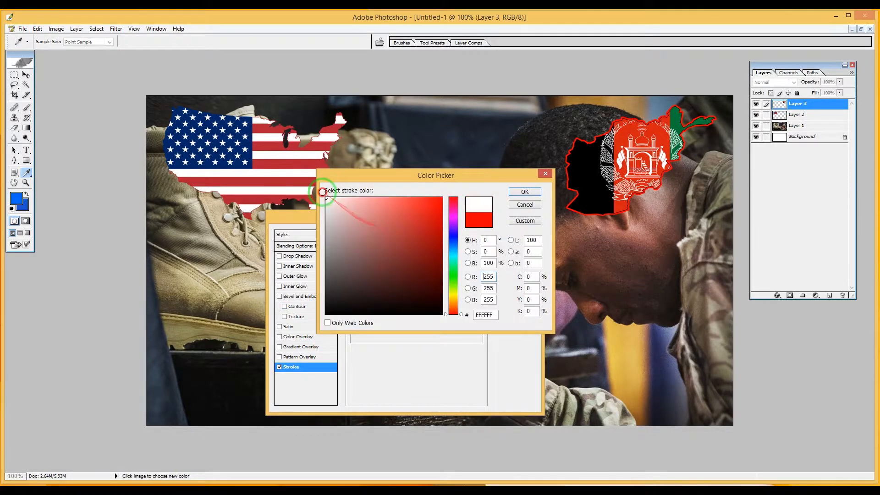
{"action": "left_click", "coordinate": [524, 192]}
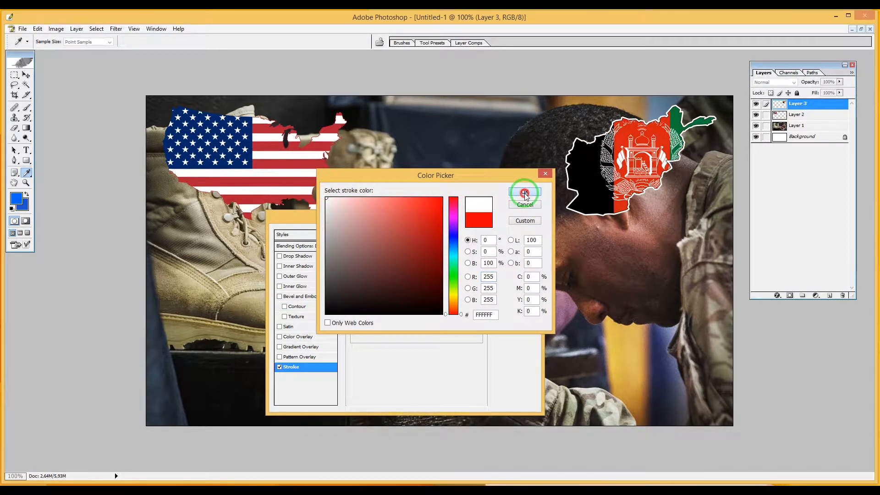
{"action": "left_click_drag", "start_coordinate": [386, 250], "coordinate": [388, 250]}
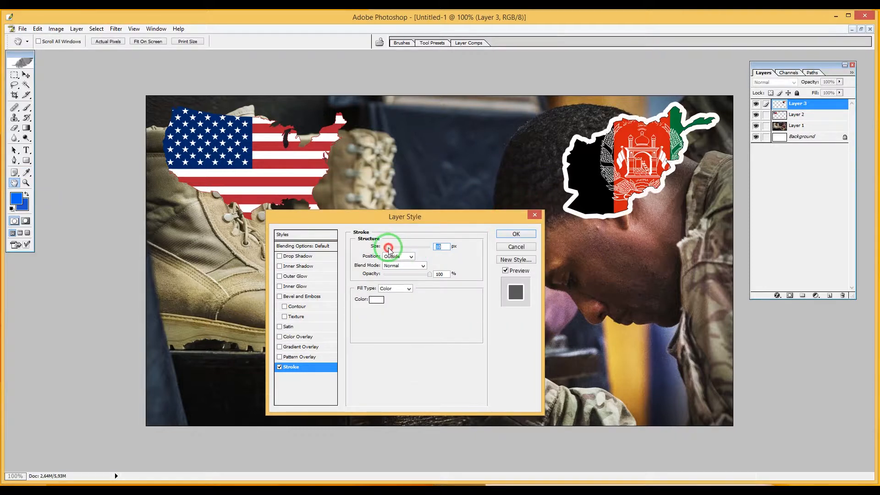
{"action": "left_click", "coordinate": [515, 234]}
Select the United States flag map, open its blending options and enable a Stroke effect.
{"action": "key", "text": "v"}
{"action": "left_click", "coordinate": [233, 157]}
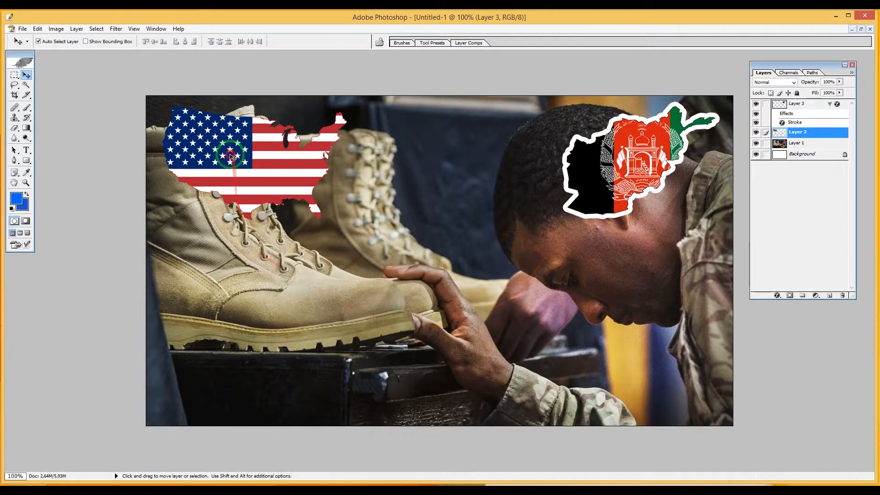
{"action": "left_click", "coordinate": [76, 28]}
{"action": "mouse_move", "coordinate": [107, 84]}
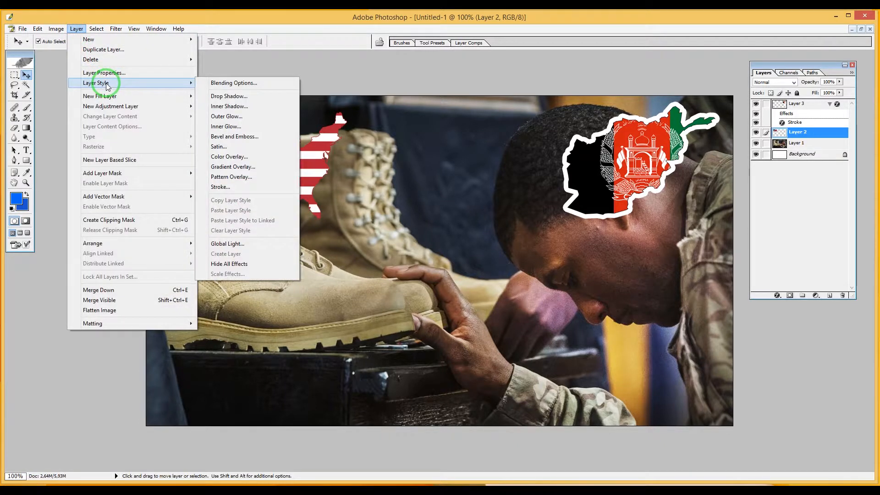
{"action": "left_click", "coordinate": [246, 82]}
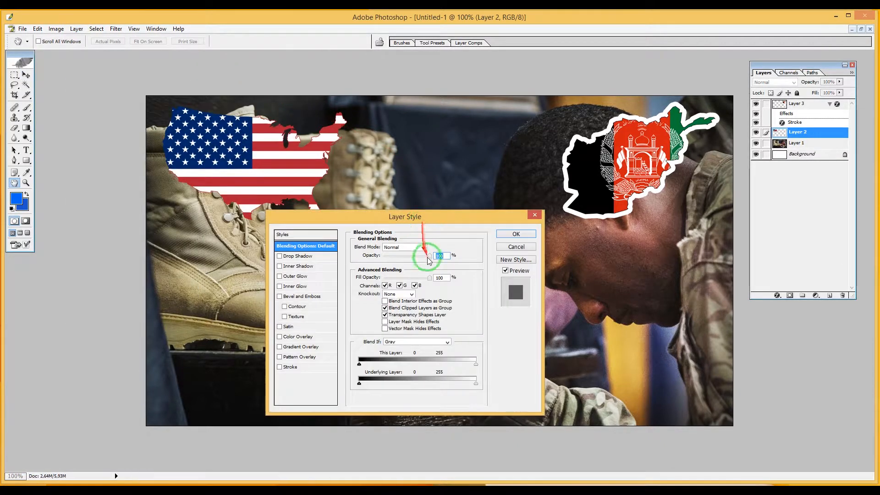
{"action": "left_click", "coordinate": [300, 367]}
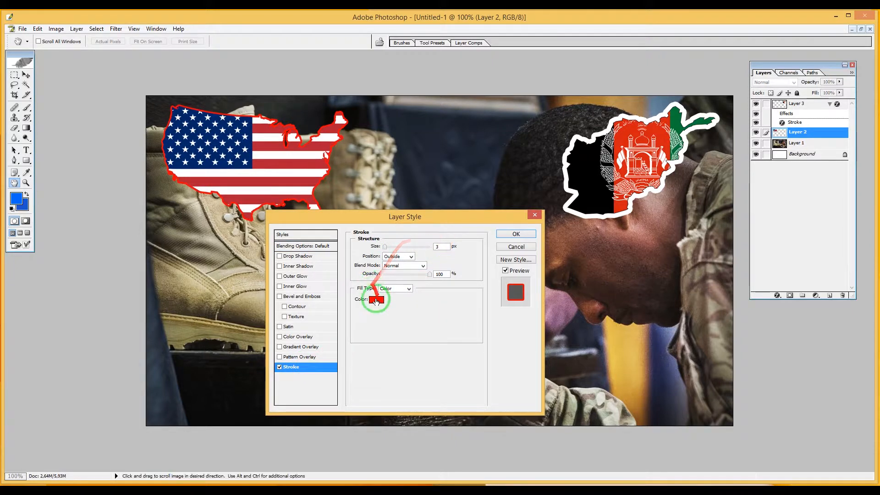
Set the United States map's stroke colour to black (000000) and its size to 9 px.
{"action": "left_click", "coordinate": [376, 300]}
{"action": "left_click", "coordinate": [347, 314]}
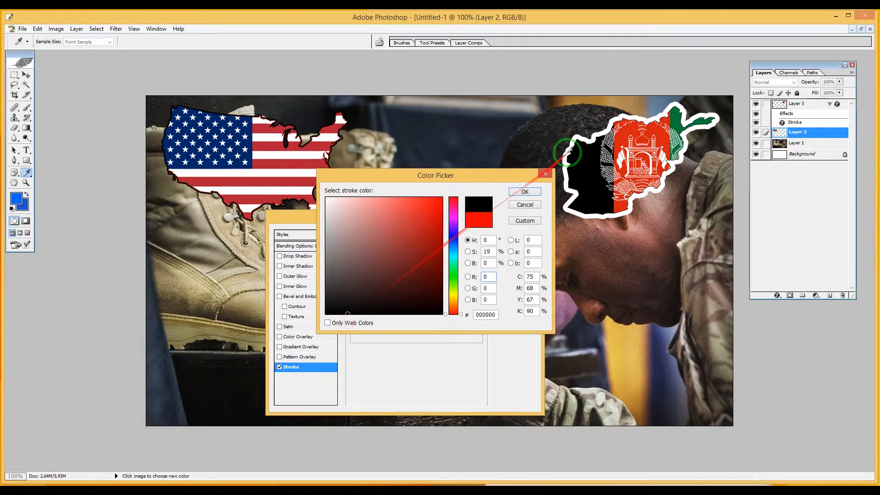
{"action": "left_click", "coordinate": [521, 193]}
{"action": "left_click", "coordinate": [387, 248]}
{"action": "left_click_drag", "start_coordinate": [387, 248], "coordinate": [389, 248]}
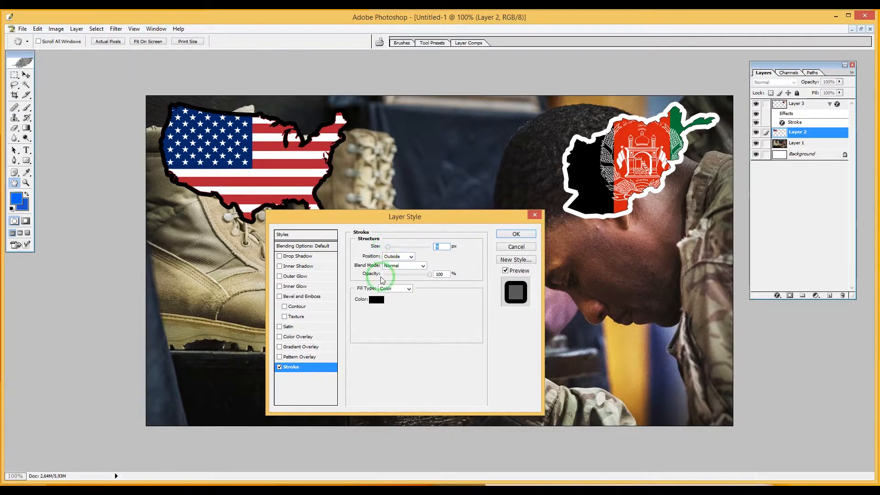
{"action": "left_click", "coordinate": [376, 299]}
{"action": "left_click_drag", "start_coordinate": [323, 216], "coordinate": [327, 198]}
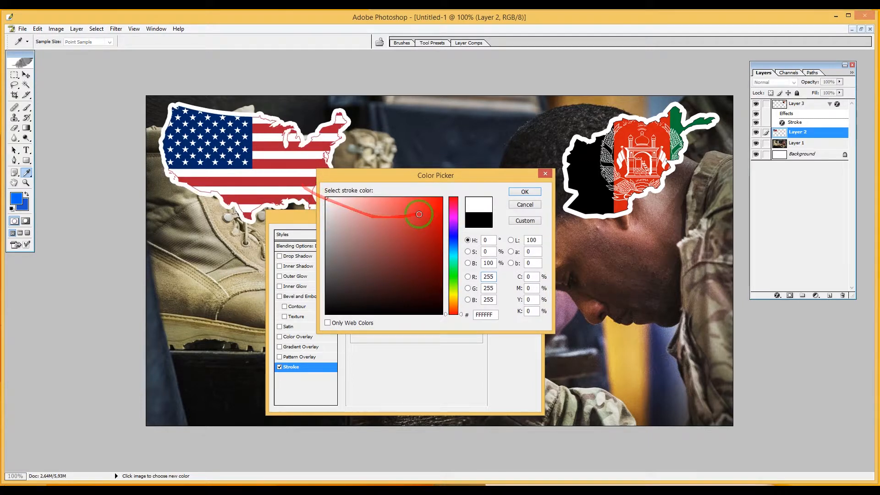
{"action": "left_click", "coordinate": [525, 205]}
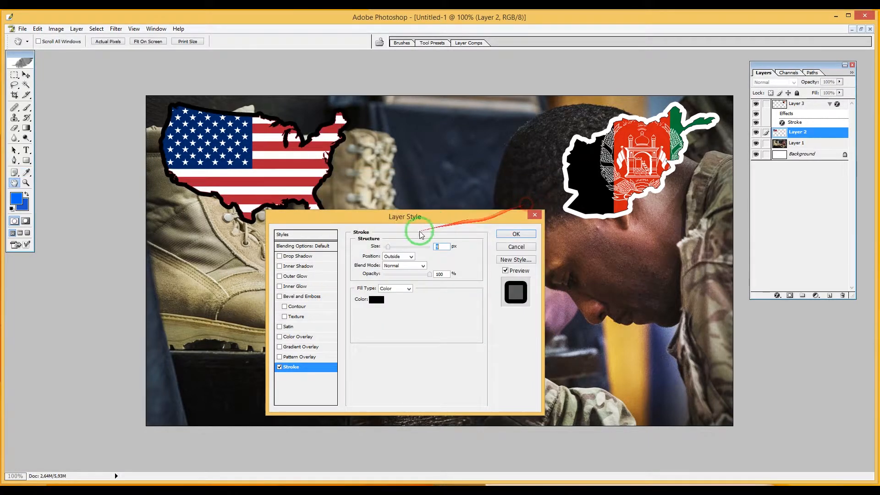
Apply the stroke style to the United States map layer and return to the Move tool.
{"action": "left_click", "coordinate": [516, 235]}
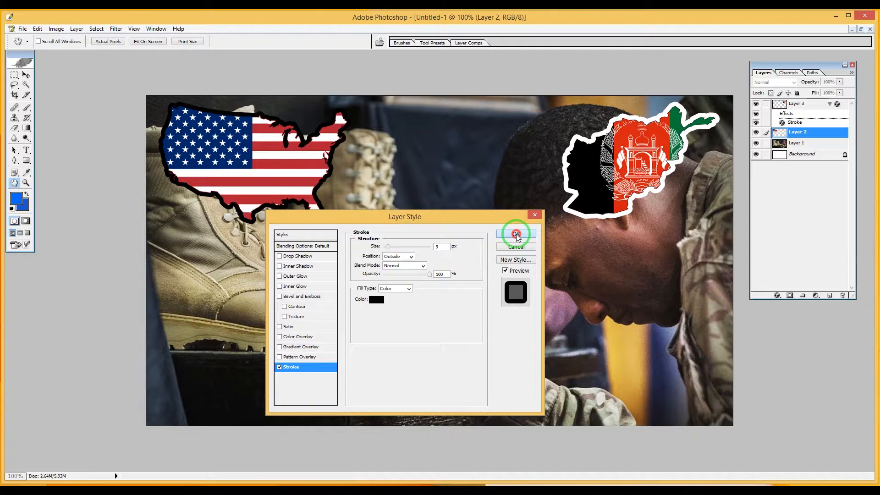
{"action": "key", "text": "v"}
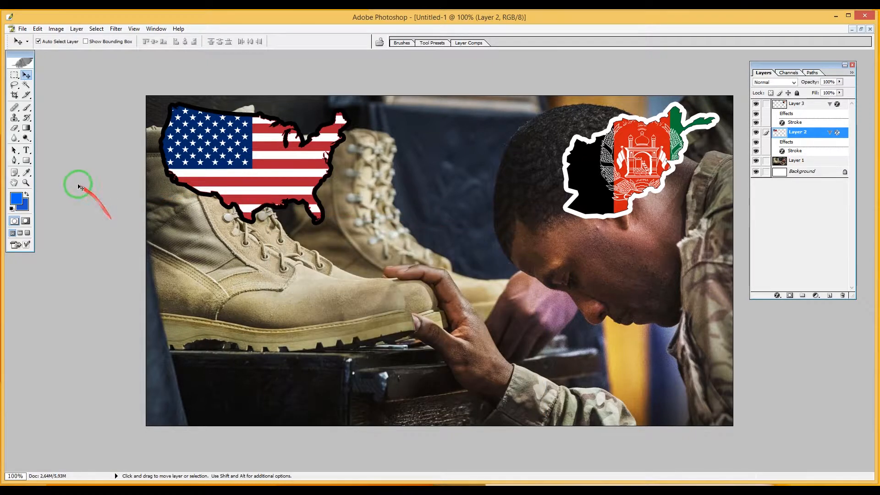
Add a horizontal text headline across the middle of the canvas reading "په افغانستان د مریکا ځاني او مالي تلفات".
{"action": "left_click", "coordinate": [27, 149]}
{"action": "left_click", "coordinate": [459, 303]}
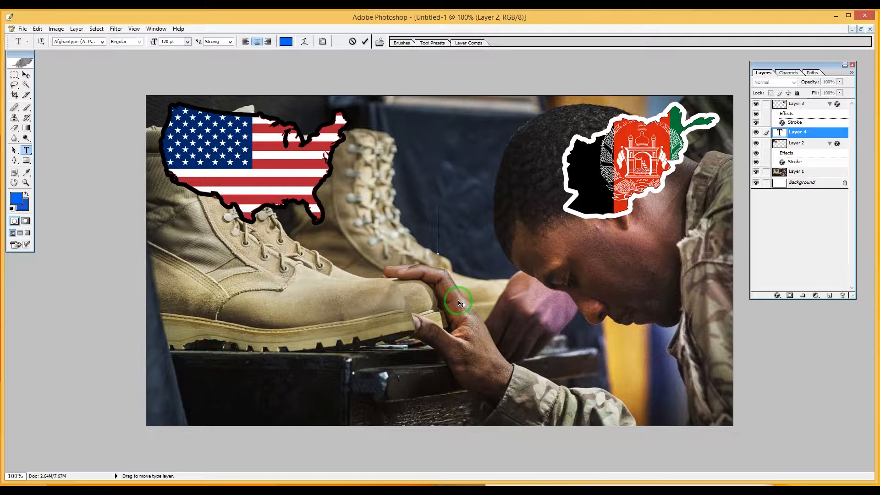
{"action": "type", "text": "په افغانستان د مریک"}
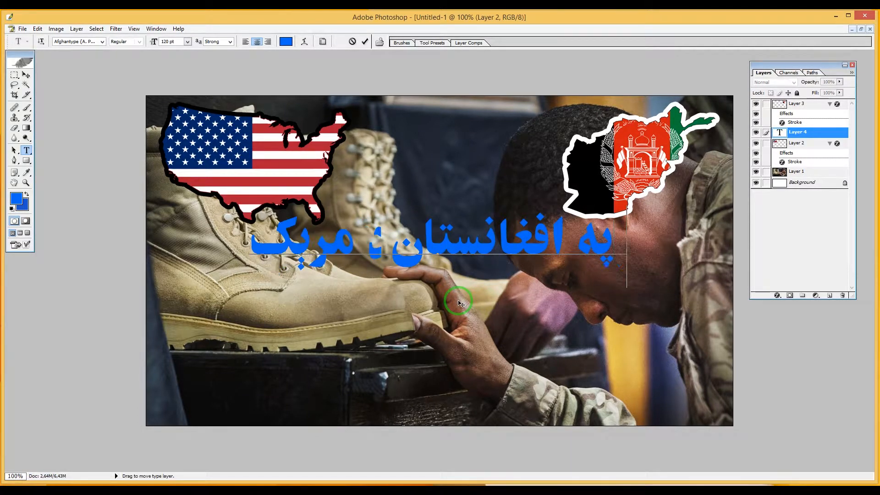
{"action": "type", "text": "ا ځائي ا"}
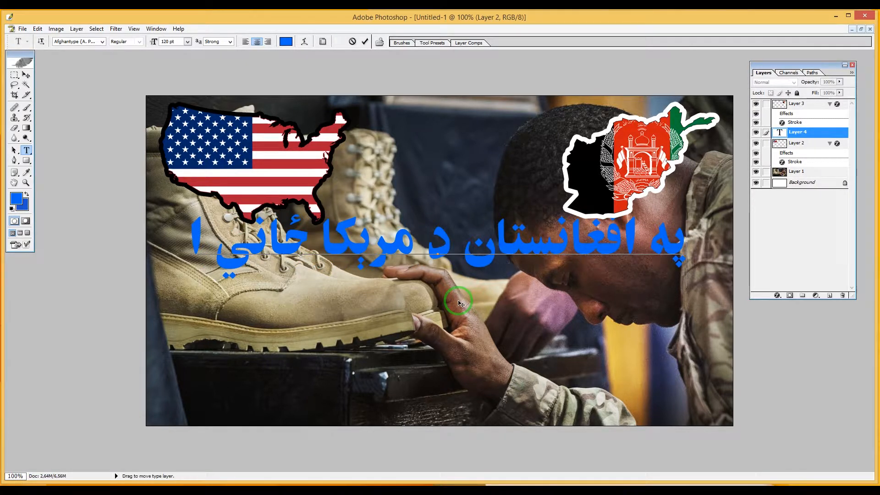
{"action": "type", "text": "و مال"}
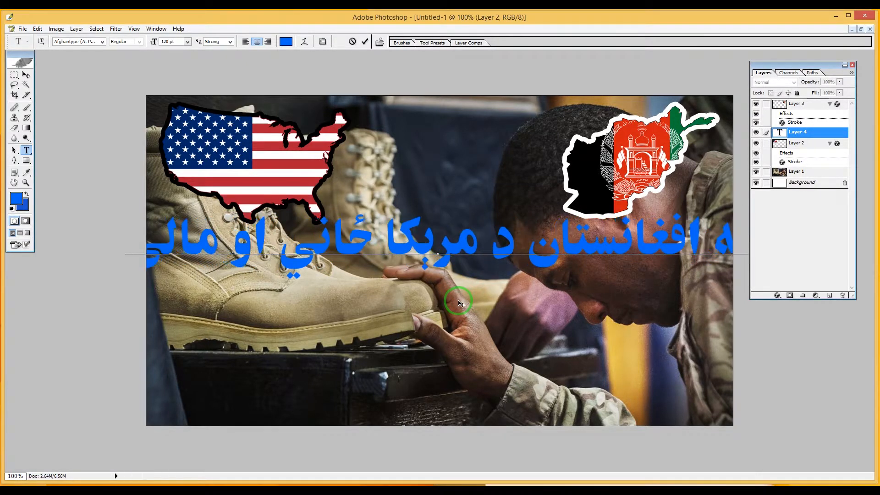
{"action": "key", "text": "BackSpace"}
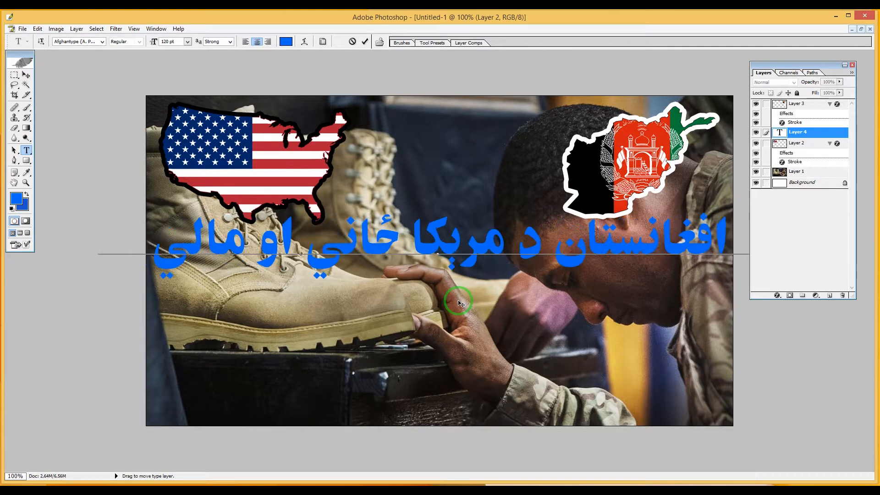
{"action": "type", "text": "تل"}
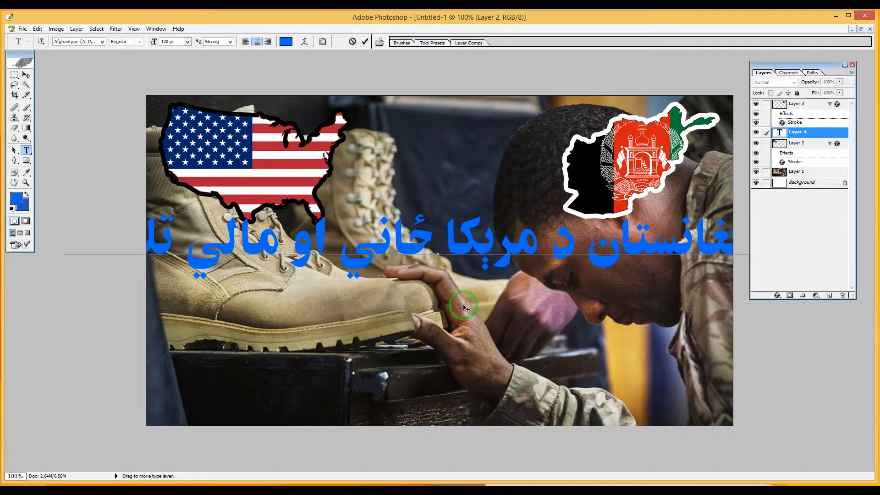
{"action": "left_click", "coordinate": [26, 75]}
Insert "کې" after "افغانستان" and break the headline into three lines, after "کې" and after "مریکا".
{"action": "left_click", "coordinate": [26, 150]}
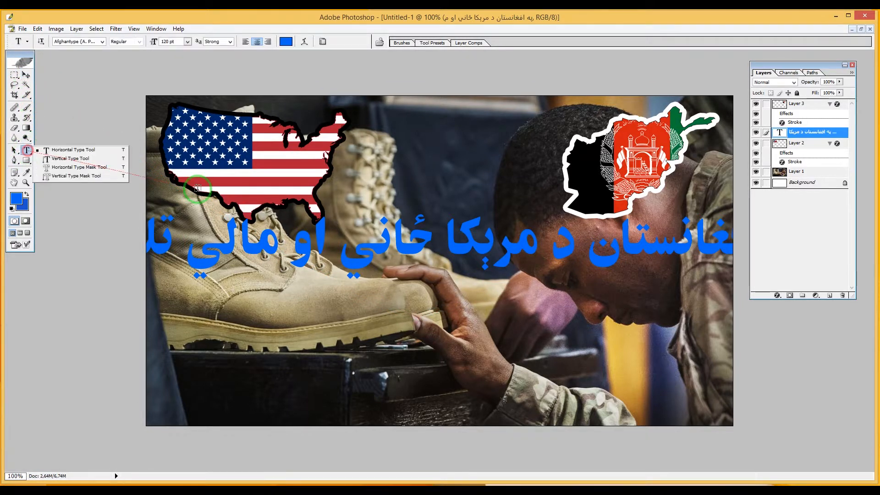
{"action": "left_click", "coordinate": [589, 246]}
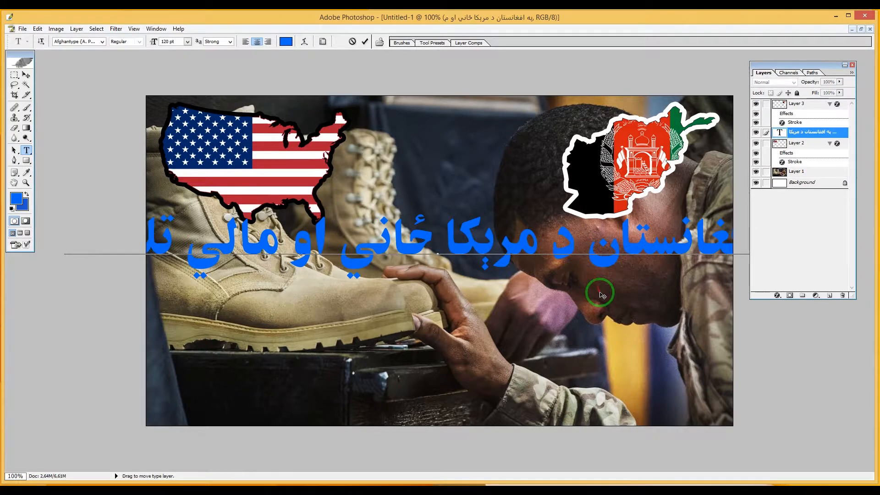
{"action": "type", "text": "کې"}
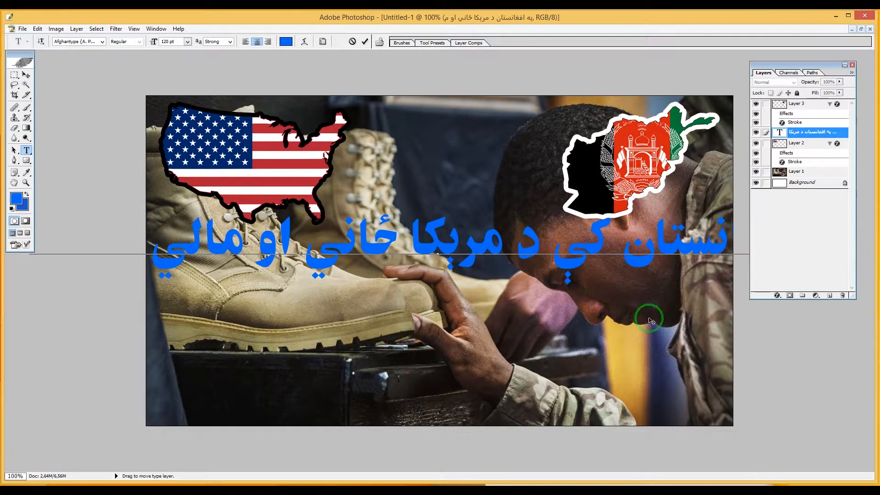
{"action": "key", "text": "Return"}
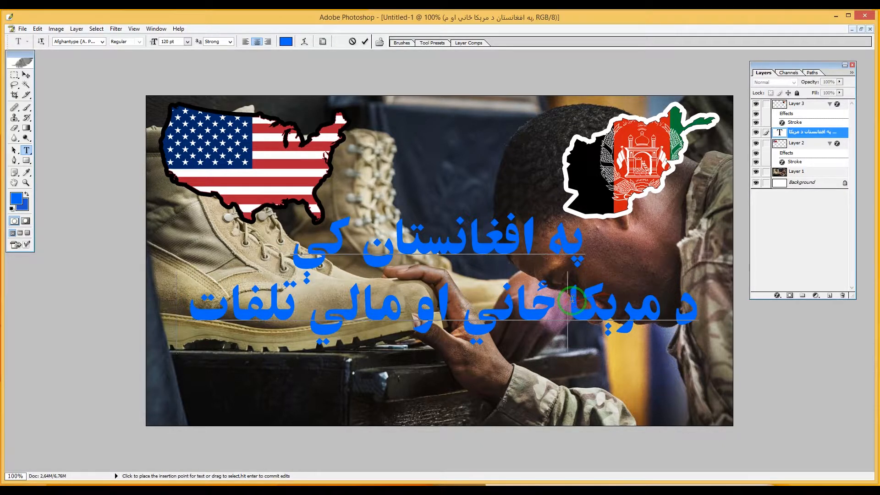
{"action": "key", "text": "Return"}
Open the blending options for the whole headline text and apply a bright green (18FF00) Color Overlay.
{"action": "key", "text": "ctrl+a"}
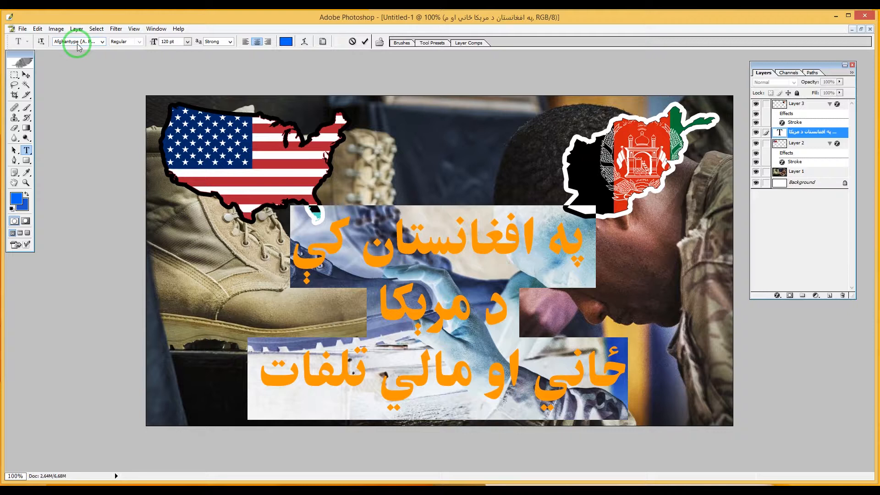
{"action": "left_click", "coordinate": [77, 28]}
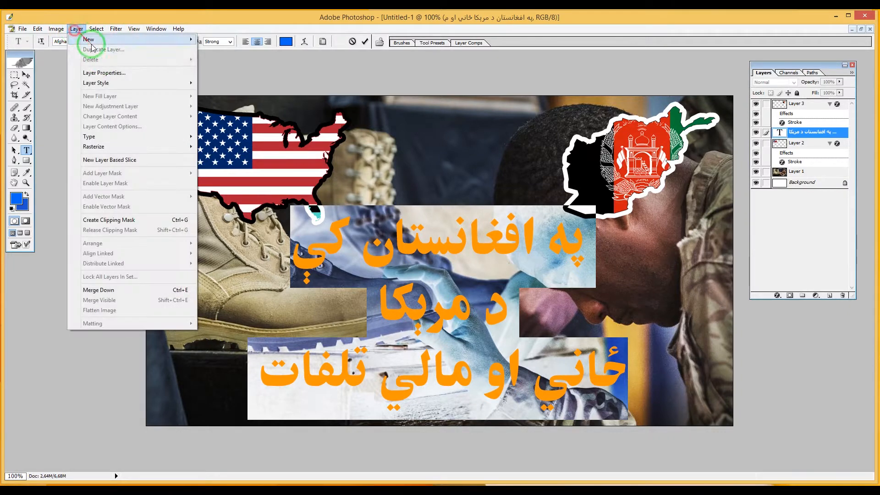
{"action": "left_click", "coordinate": [102, 83]}
{"action": "left_click", "coordinate": [256, 83]}
{"action": "mouse_move", "coordinate": [415, 221]}
{"action": "left_mouse_down"}
{"action": "mouse_move", "coordinate": [381, 204]}
{"action": "mouse_move", "coordinate": [316, 89]}
{"action": "left_mouse_up"}
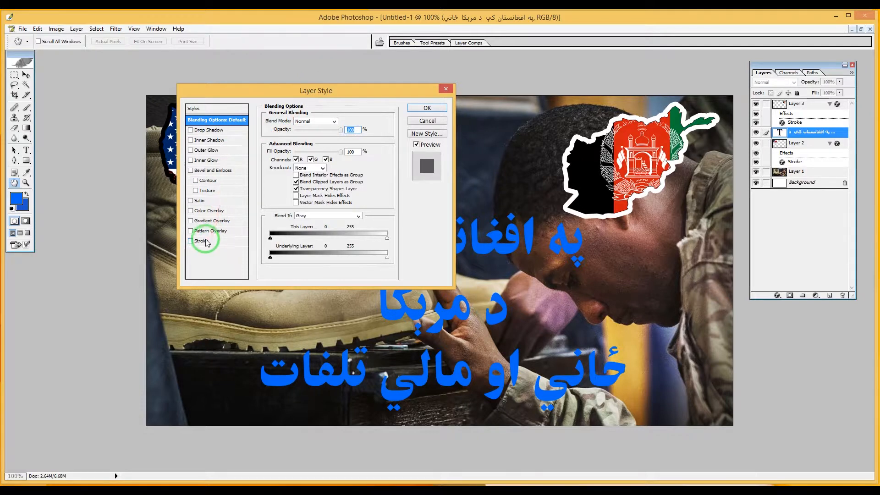
{"action": "left_click", "coordinate": [210, 211]}
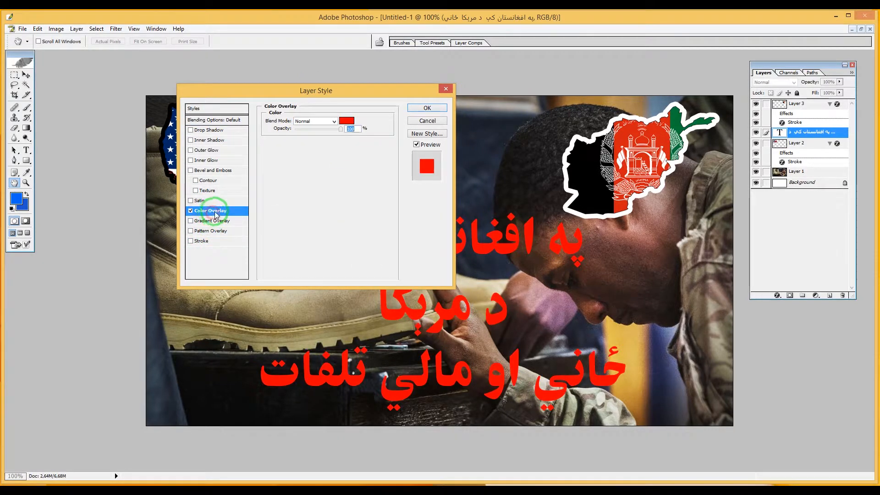
{"action": "left_click", "coordinate": [349, 120]}
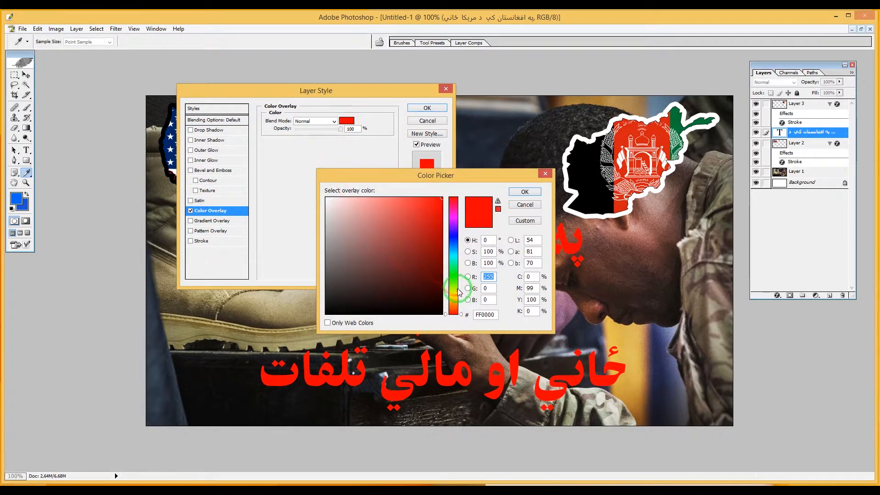
{"action": "left_click", "coordinate": [454, 286]}
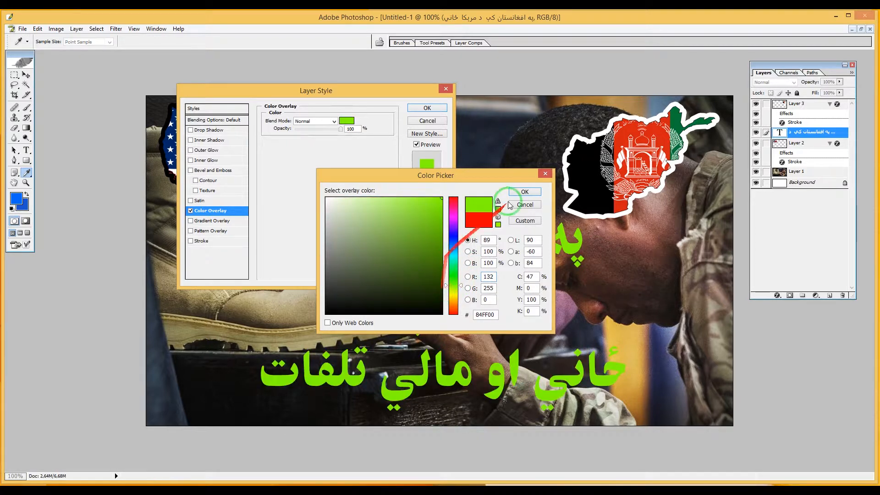
{"action": "left_click", "coordinate": [453, 277]}
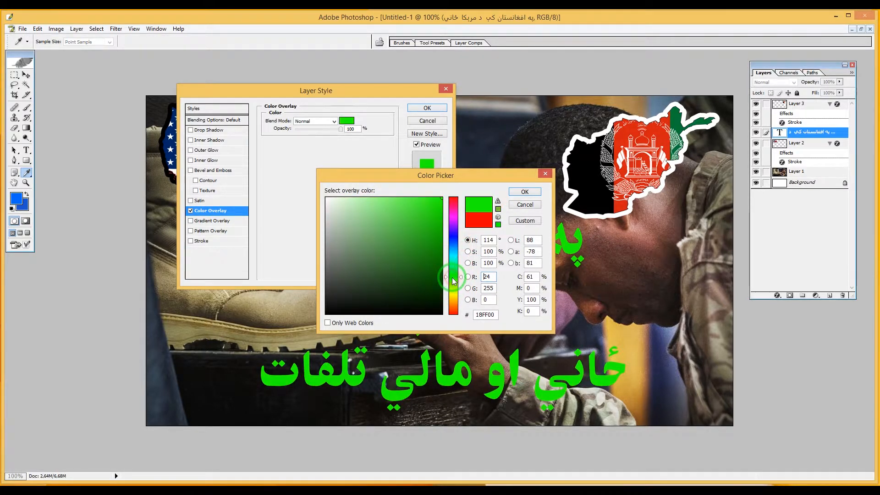
{"action": "left_click", "coordinate": [525, 192]}
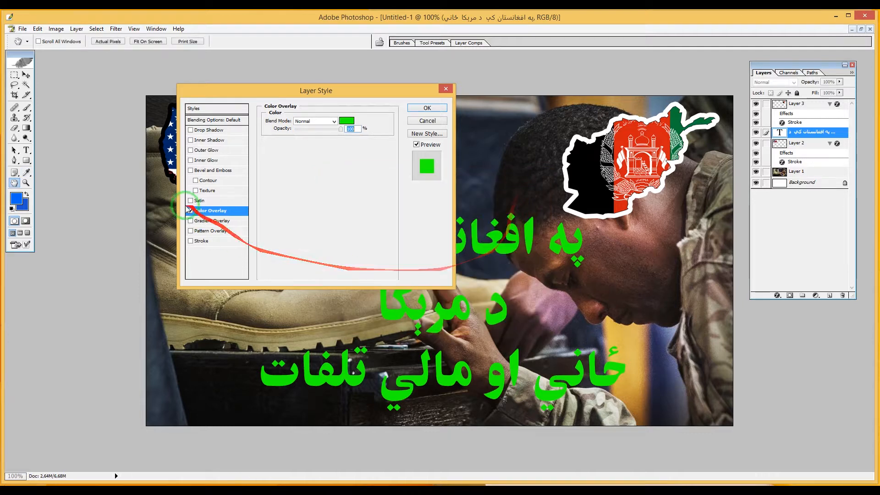
Add a thick black outside Stroke to the headline text and apply the layer style.
{"action": "left_click", "coordinate": [202, 241]}
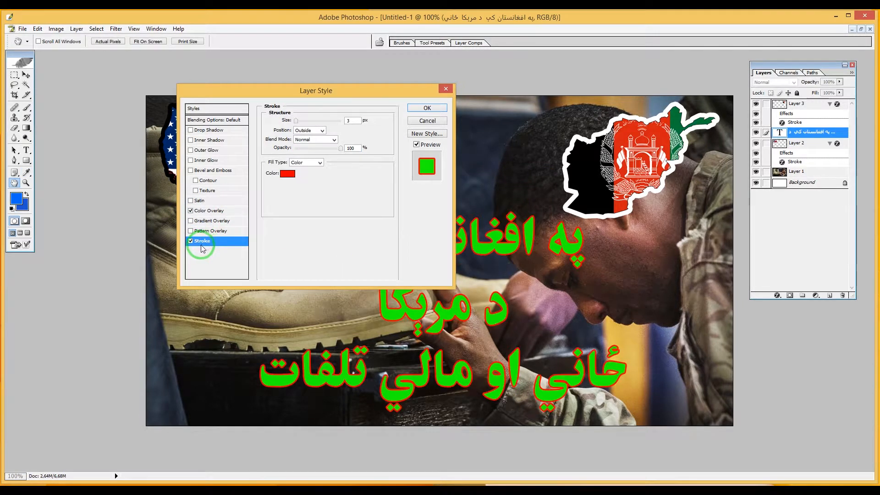
{"action": "left_click", "coordinate": [287, 174]}
{"action": "left_click_drag", "start_coordinate": [400, 213], "coordinate": [432, 325]}
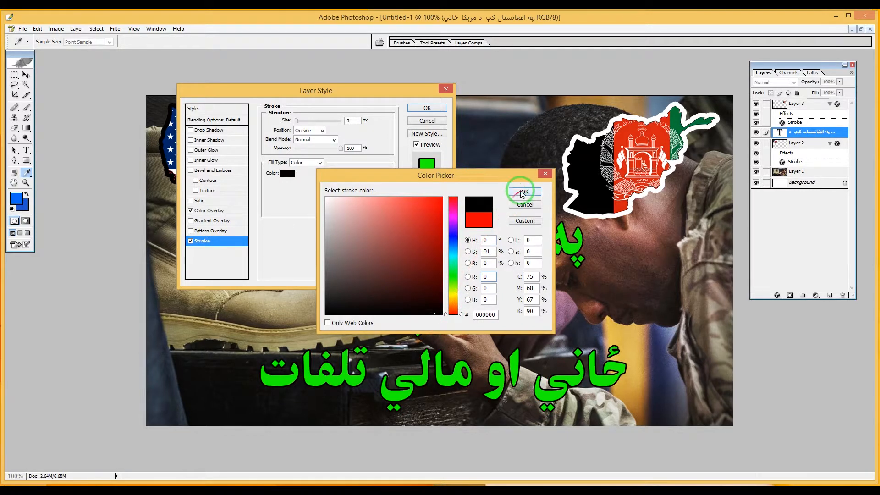
{"action": "left_click", "coordinate": [523, 192]}
{"action": "left_click", "coordinate": [300, 124]}
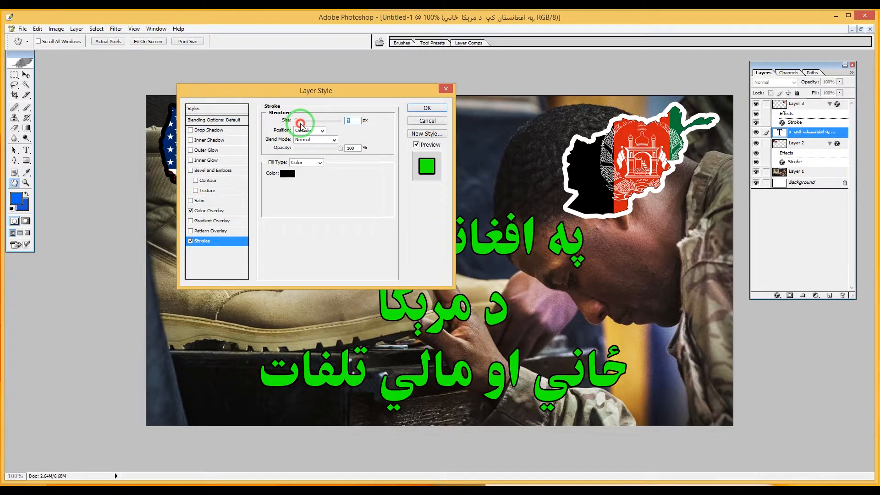
{"action": "left_click_drag", "start_coordinate": [298, 124], "coordinate": [301, 124]}
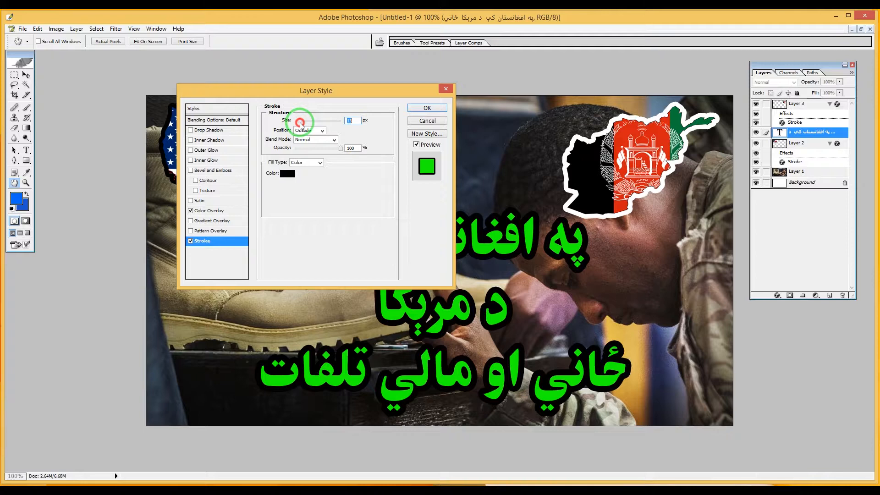
{"action": "left_click", "coordinate": [428, 109]}
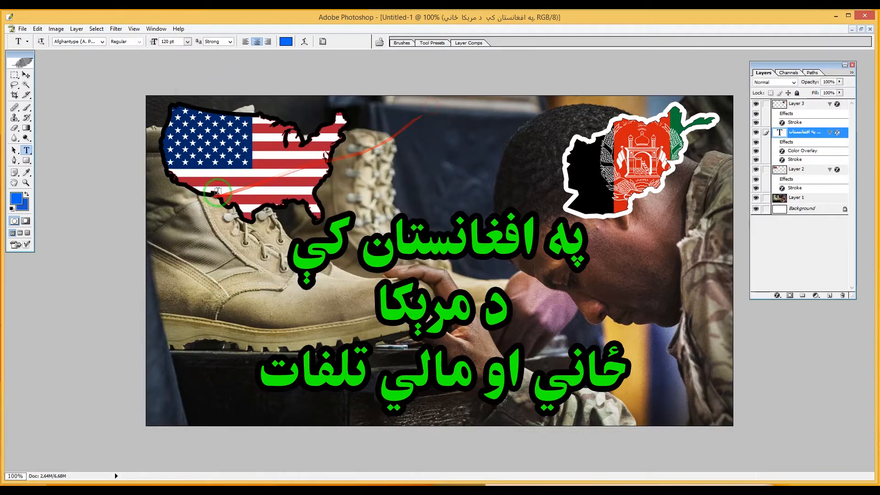
Move the three-line headline left and slightly down so it sits below the two flag maps, clear of the soldier's face.
{"action": "left_click", "coordinate": [26, 74]}
{"action": "left_click_drag", "start_coordinate": [420, 254], "coordinate": [349, 260]}
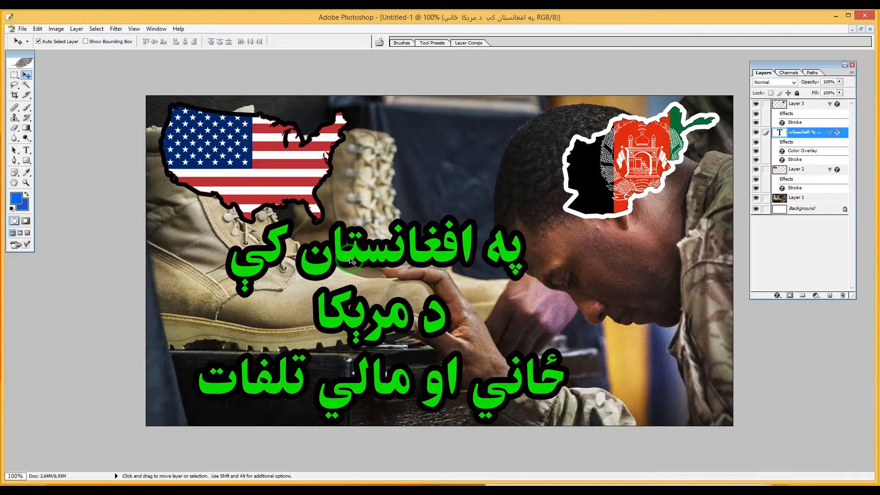
{"action": "left_click_drag", "start_coordinate": [351, 261], "coordinate": [352, 258]}
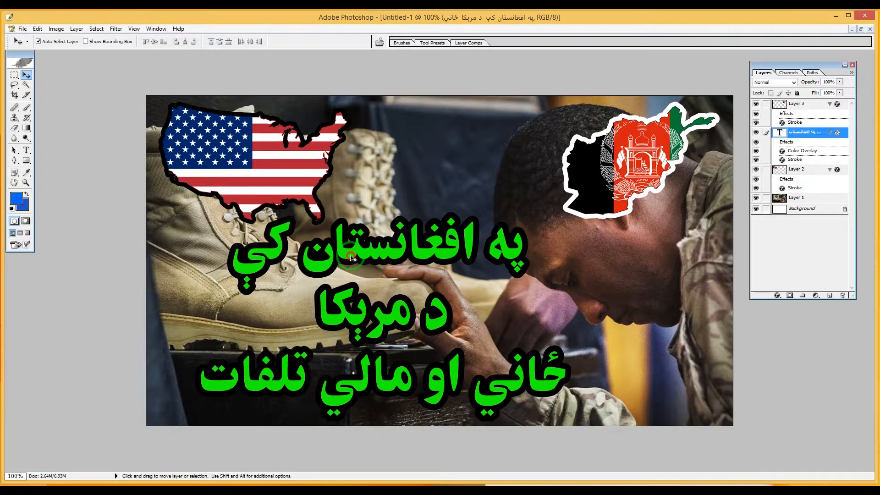
Save a JPEG copy of the banner as uslose.jpg in the youtube banners folder, accepting the default JPEG options.
{"action": "left_click", "coordinate": [22, 28]}
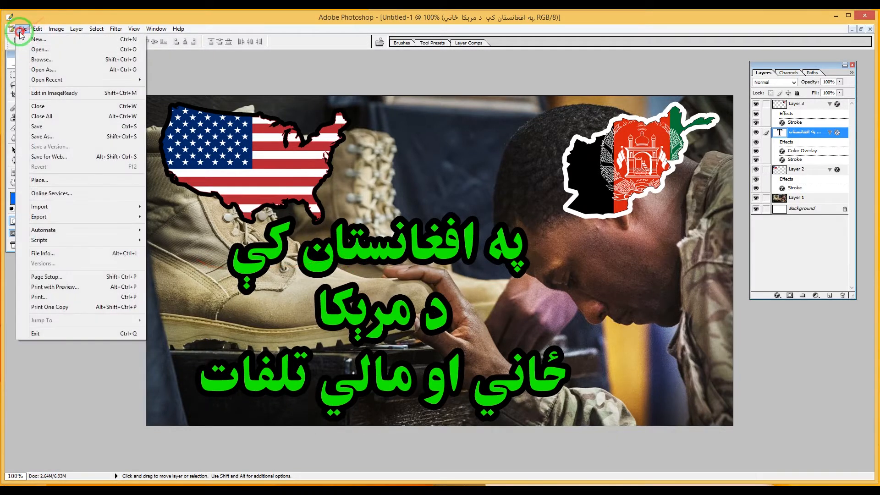
{"action": "left_click", "coordinate": [63, 140]}
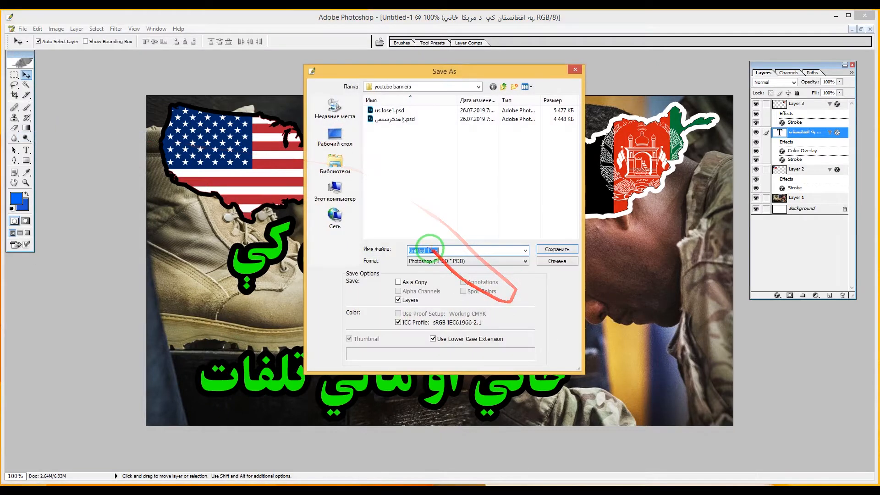
{"action": "left_click", "coordinate": [431, 264]}
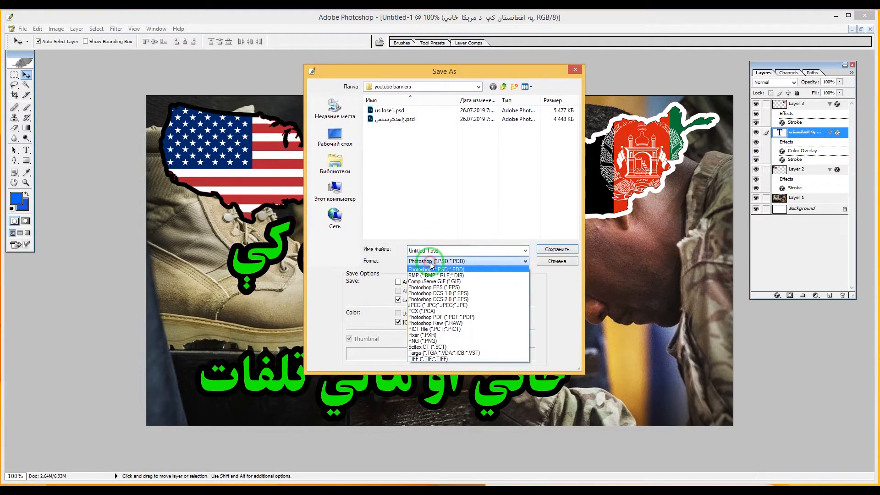
{"action": "left_click", "coordinate": [431, 303]}
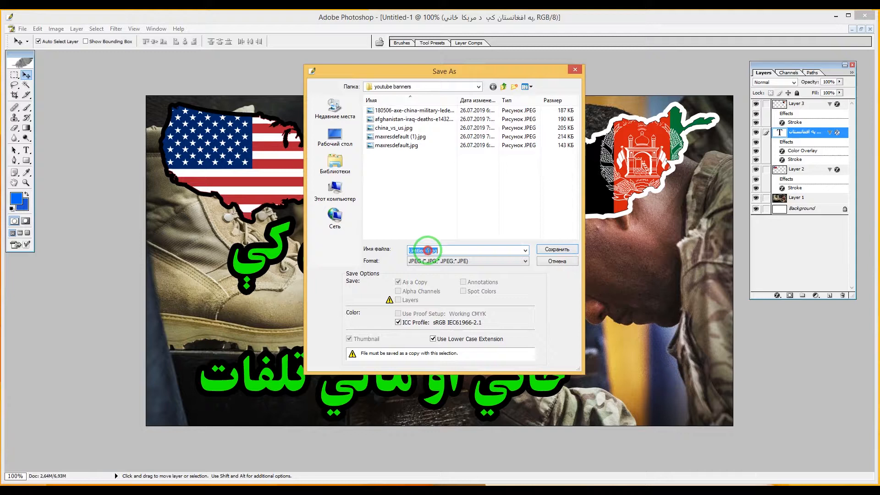
{"action": "left_click_drag", "start_coordinate": [428, 250], "coordinate": [344, 257]}
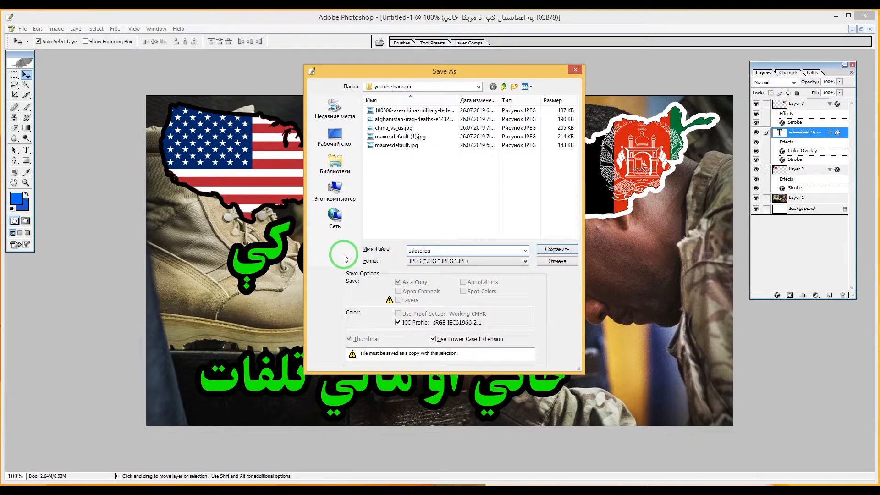
{"action": "key", "text": "Return"}
{"action": "key", "text": "Return"}
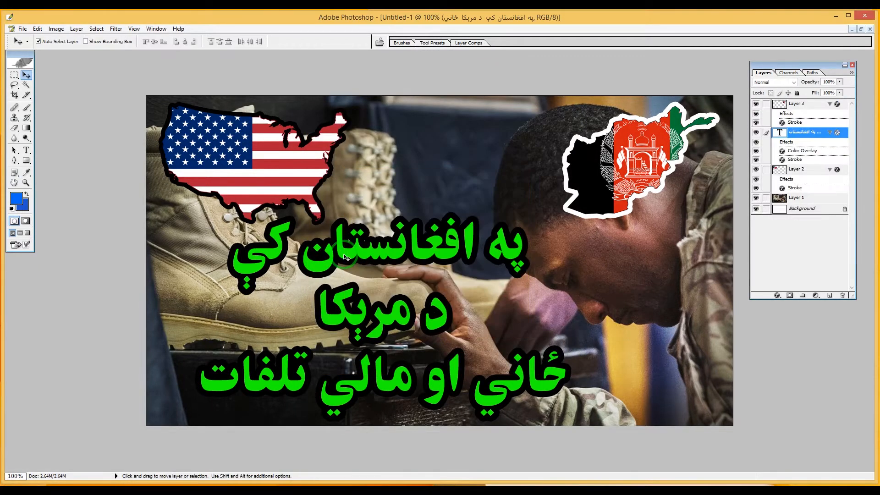
Switch to Chrome, go to the open Rohi af YouTube channel page and reload it.
{"action": "left_click", "coordinate": [102, 477]}
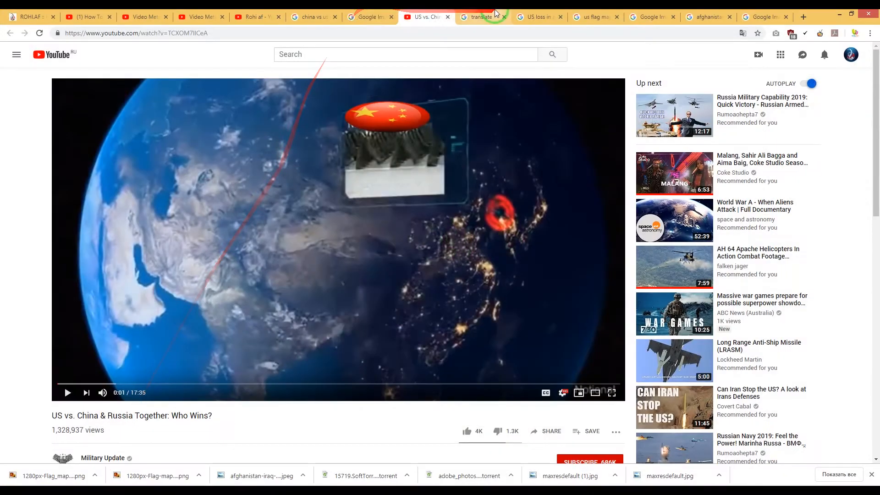
{"action": "left_click", "coordinate": [252, 17]}
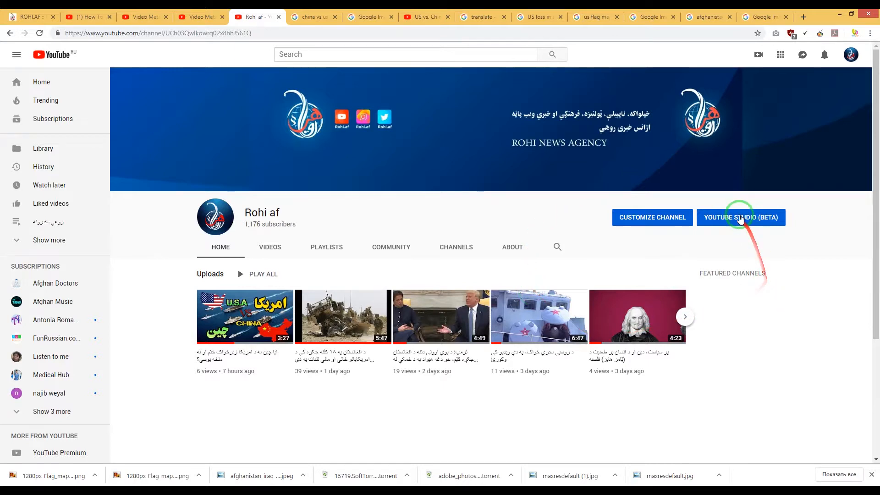
{"action": "left_click", "coordinate": [40, 33]}
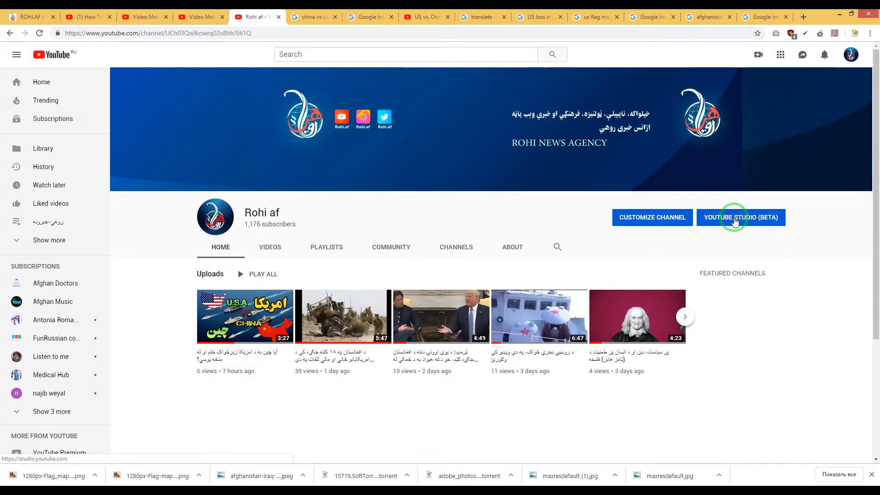
Go to the channel's video list in YouTube Studio and open the details of the Jul 24, 2019 video about American losses in Afghanistan.
{"action": "left_click", "coordinate": [735, 221]}
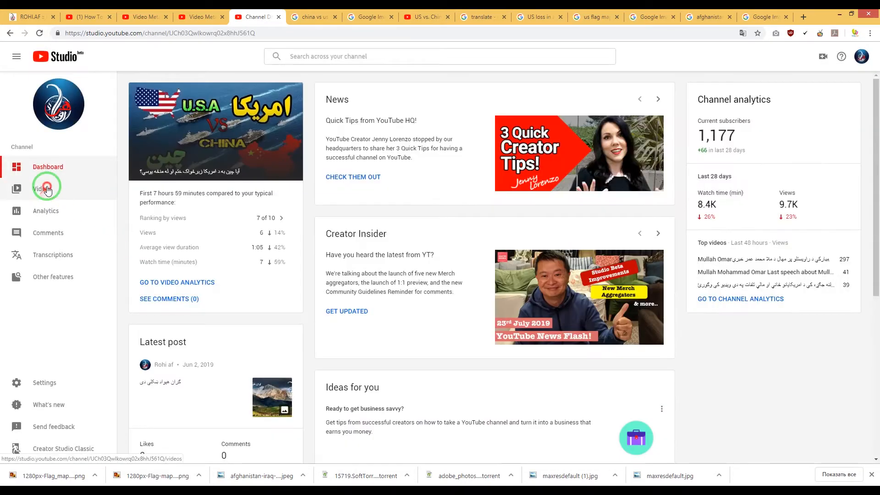
{"action": "left_click", "coordinate": [43, 189]}
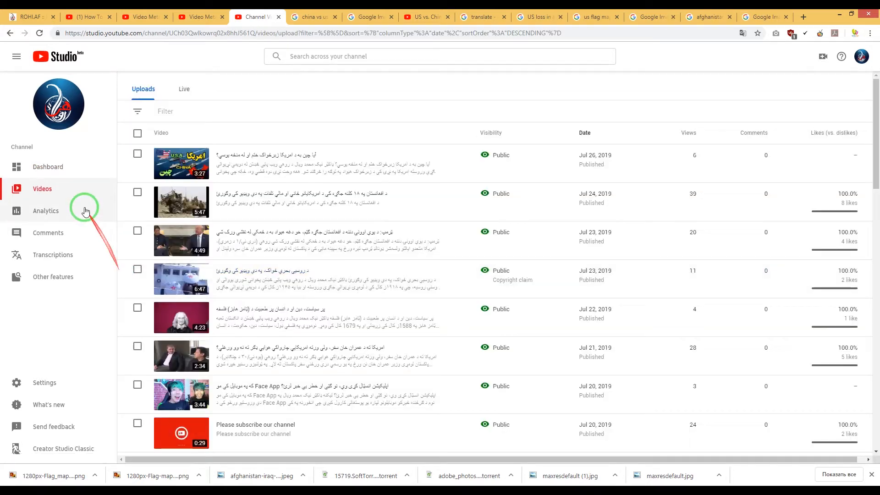
{"action": "left_click", "coordinate": [357, 194]}
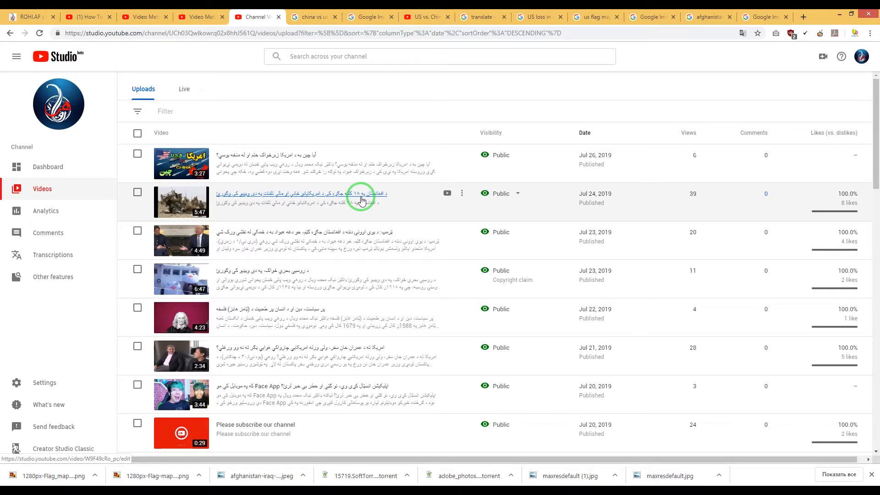
{"action": "left_click", "coordinate": [359, 195]}
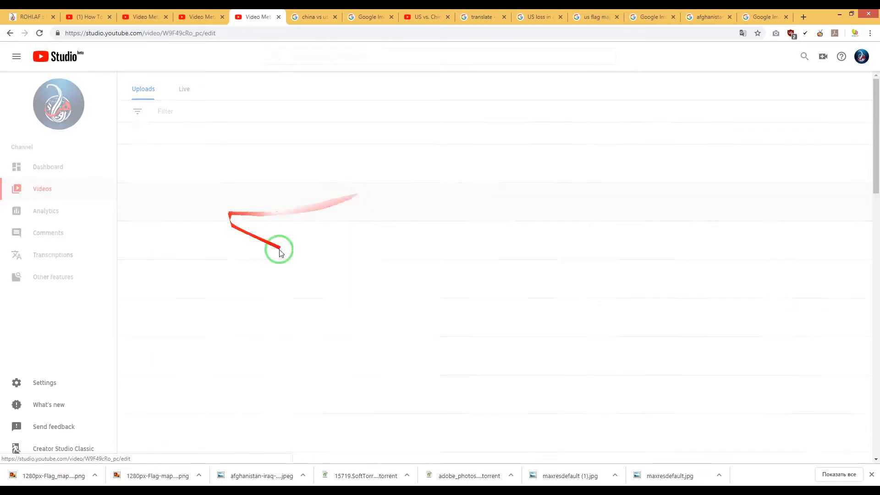
Upload uslose.jpg as the video's custom thumbnail and save the changes.
{"action": "scroll", "coordinate": [383, 236], "scroll_direction": "down", "scroll_amount": 2}
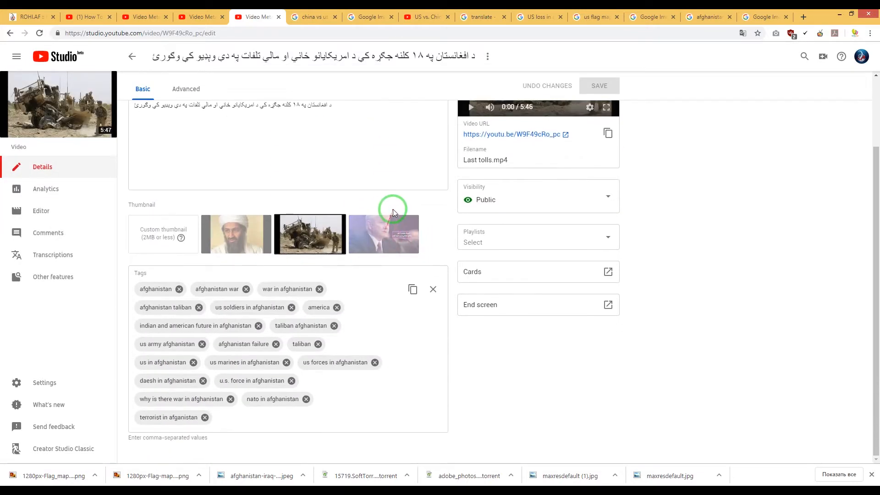
{"action": "left_click", "coordinate": [157, 239]}
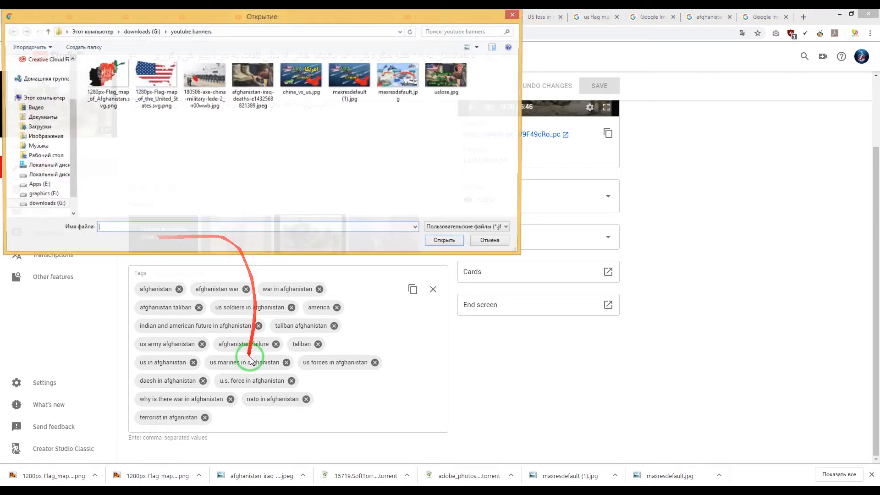
{"action": "double_click", "coordinate": [447, 76]}
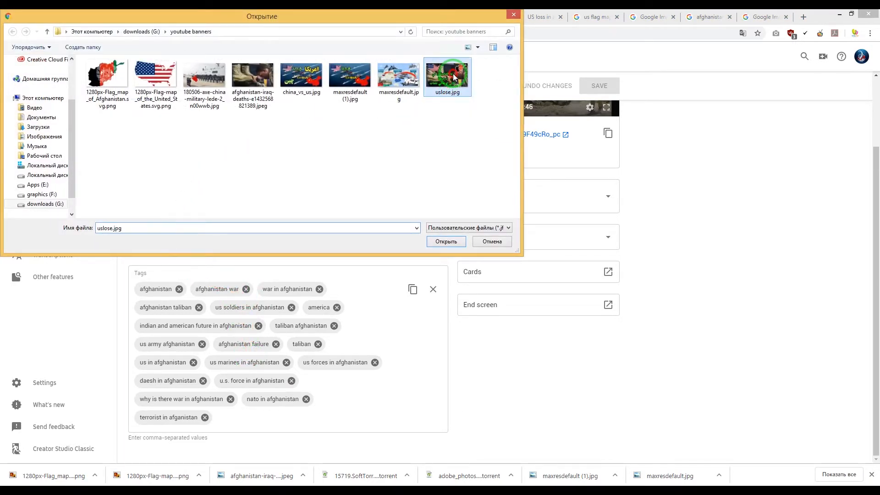
{"action": "scroll", "coordinate": [321, 298], "scroll_direction": "up", "scroll_amount": 2}
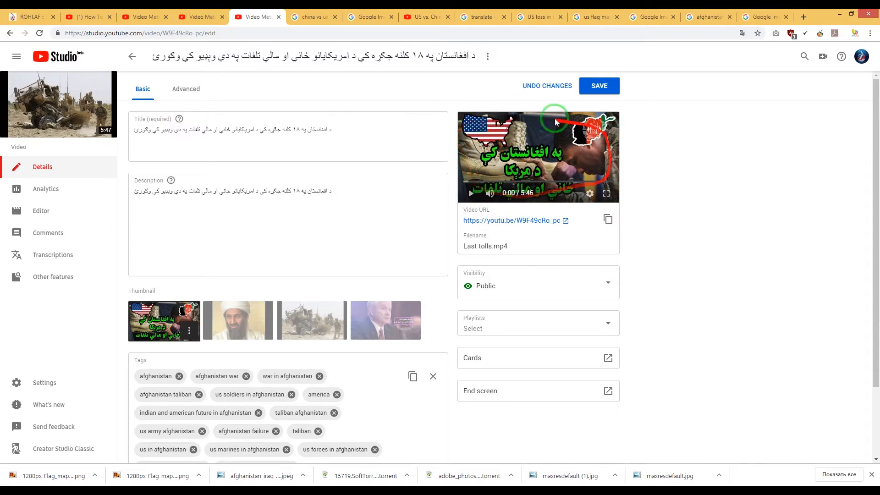
{"action": "left_click", "coordinate": [604, 86]}
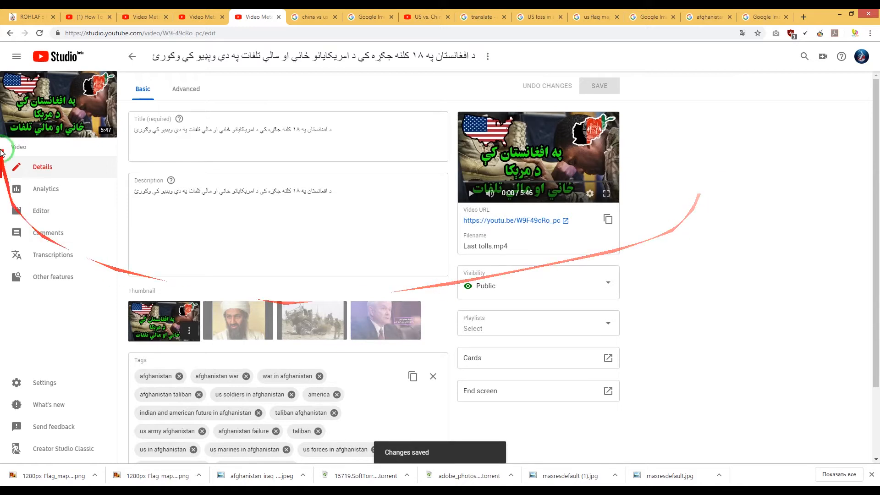
Check the video's thumbnail in the Studio video list and on the reloaded public channel page.
{"action": "left_click", "coordinate": [131, 56]}
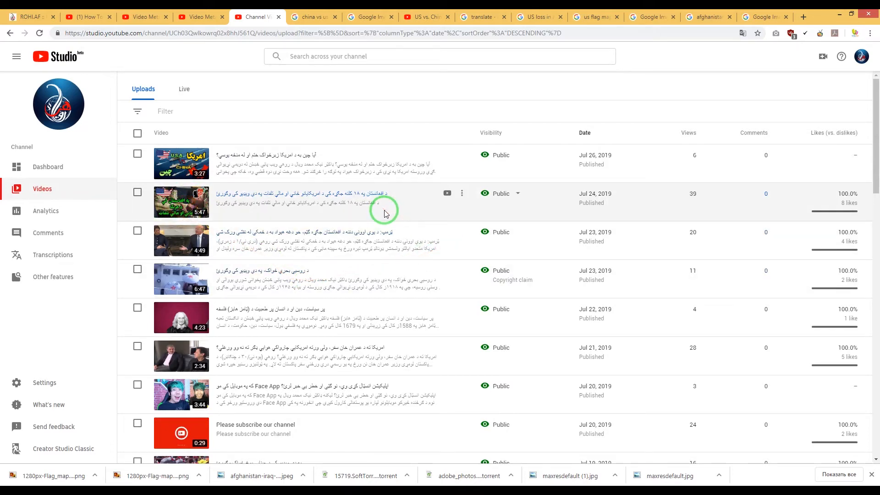
{"action": "left_click_drag", "start_coordinate": [204, 212], "coordinate": [317, 206]}
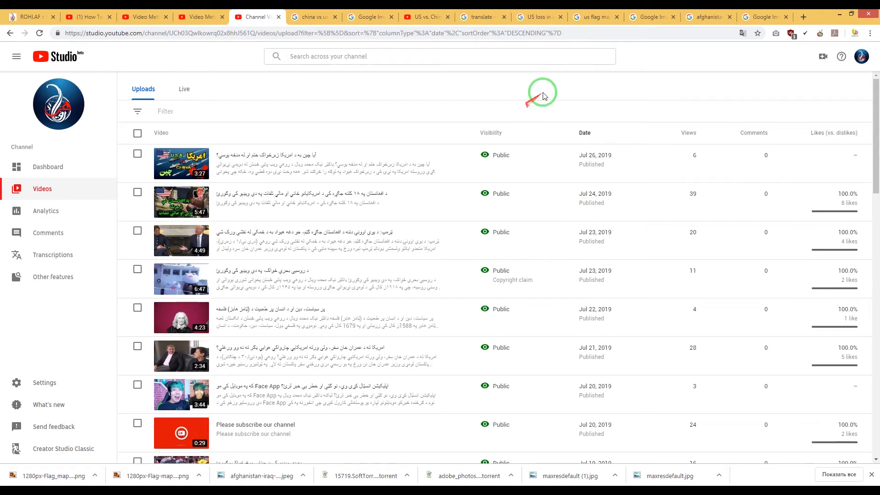
{"action": "left_click", "coordinate": [863, 57]}
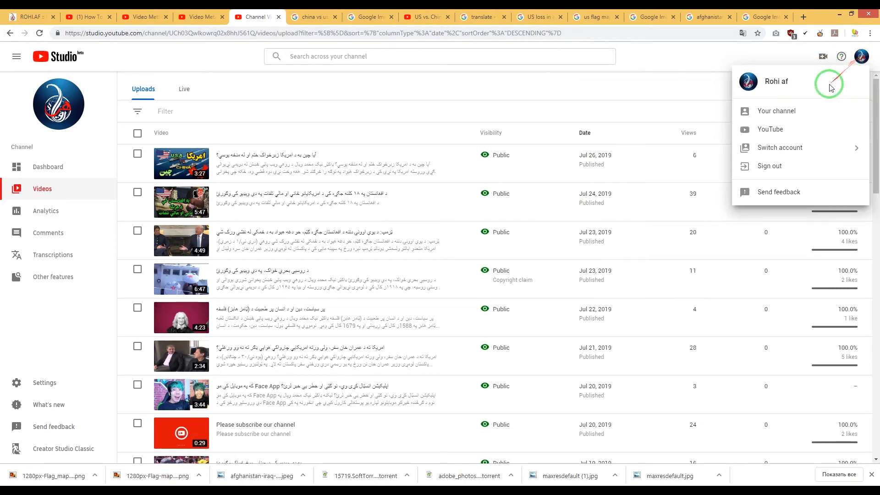
{"action": "left_click", "coordinate": [775, 111]}
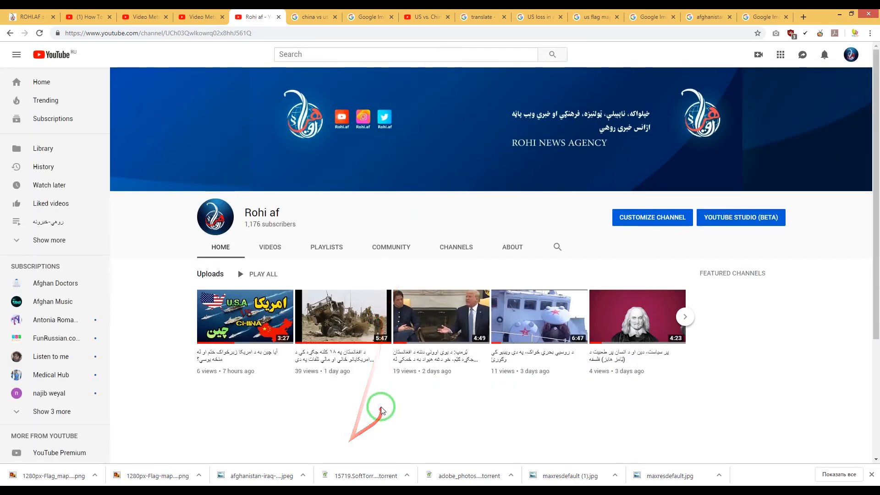
{"action": "left_click", "coordinate": [41, 33]}
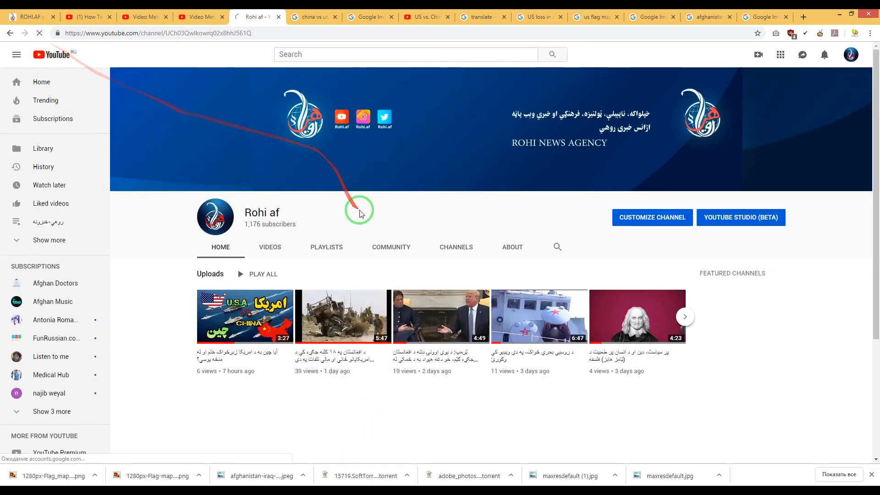